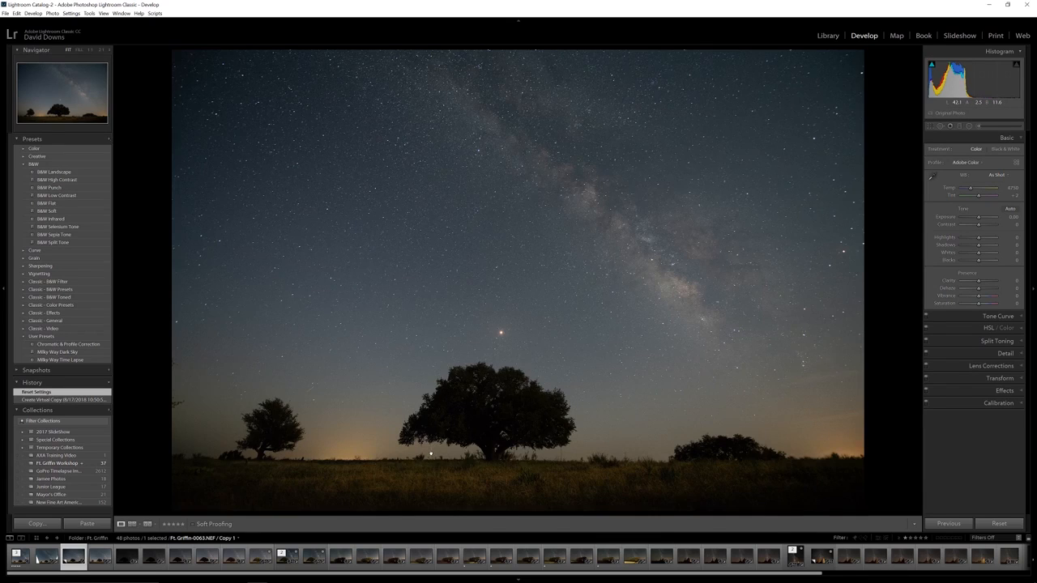
Remove chromatic aberration and enable lens profile corrections on the virtual copy of Ft. Griffin-0063.NEF
click(431, 454)
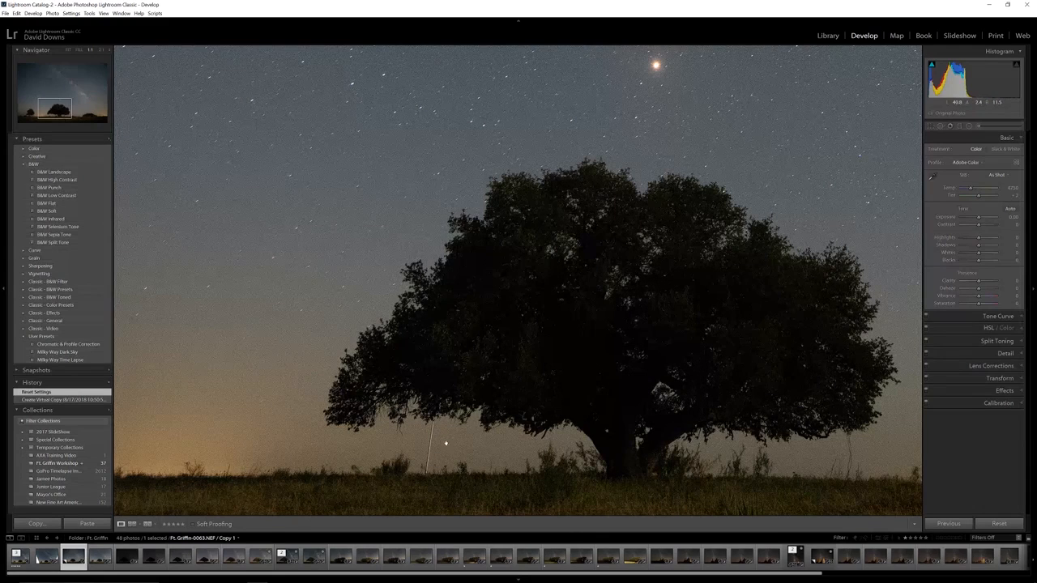
click(446, 443)
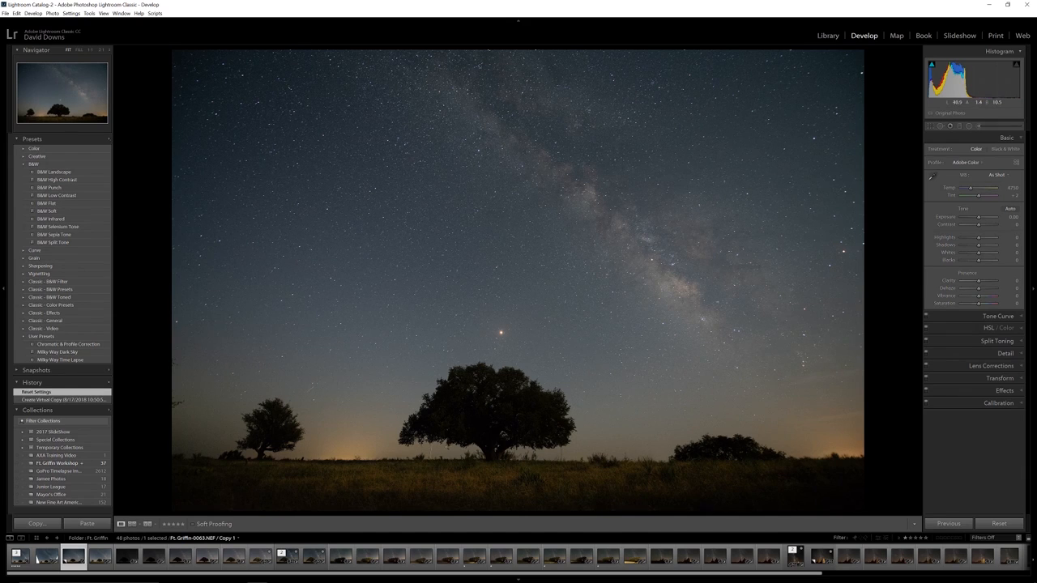
click(960, 369)
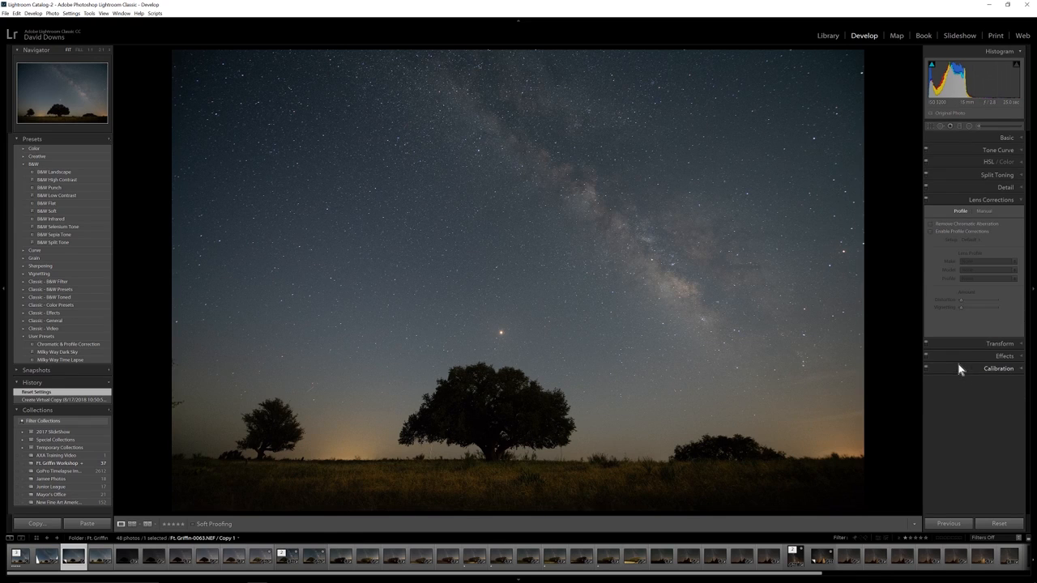
click(931, 224)
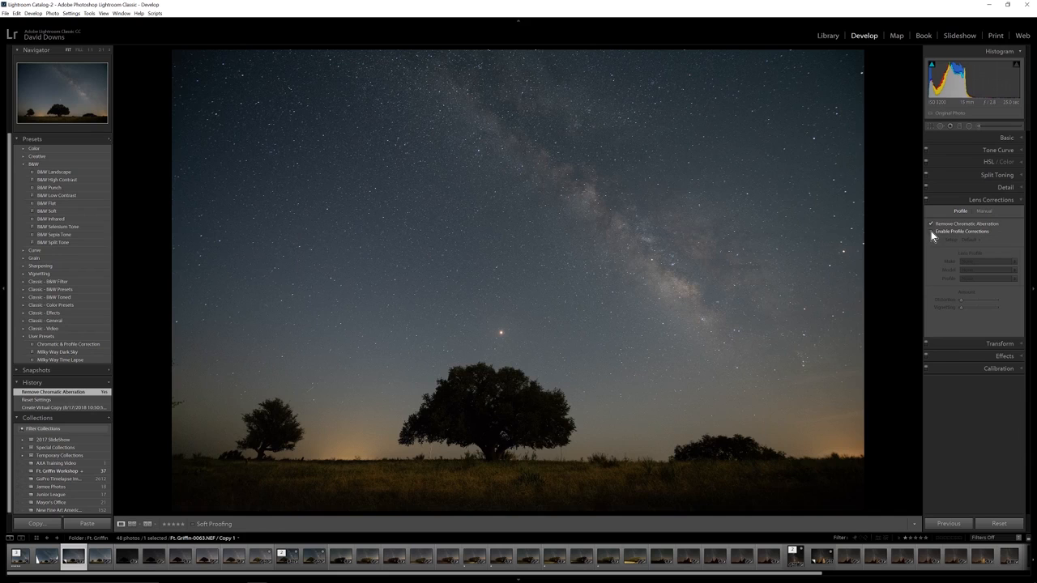
click(930, 232)
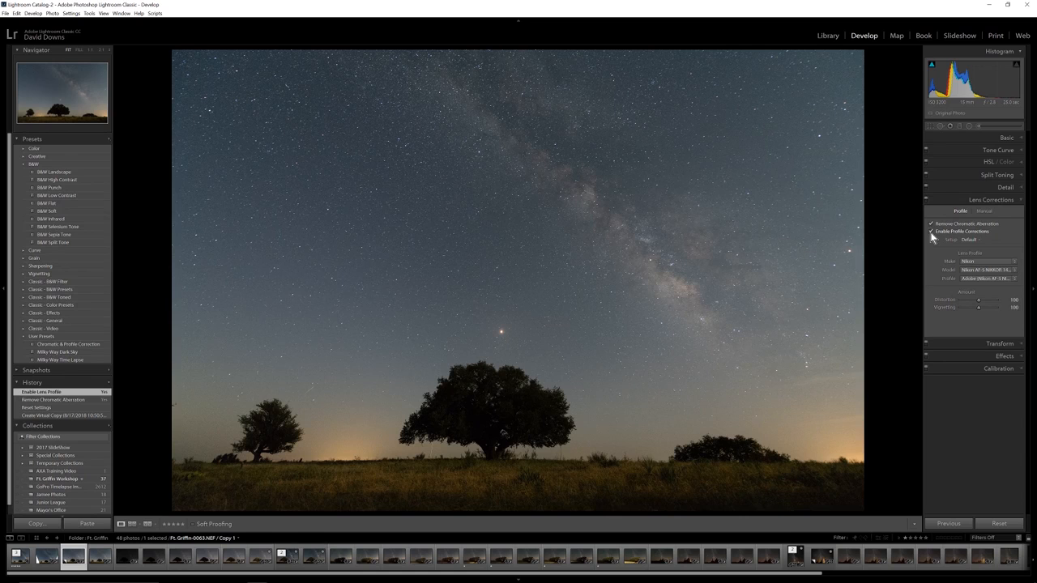
Toggle the lens profile corrections off and on to compare their effect on the whole photo
click(932, 235)
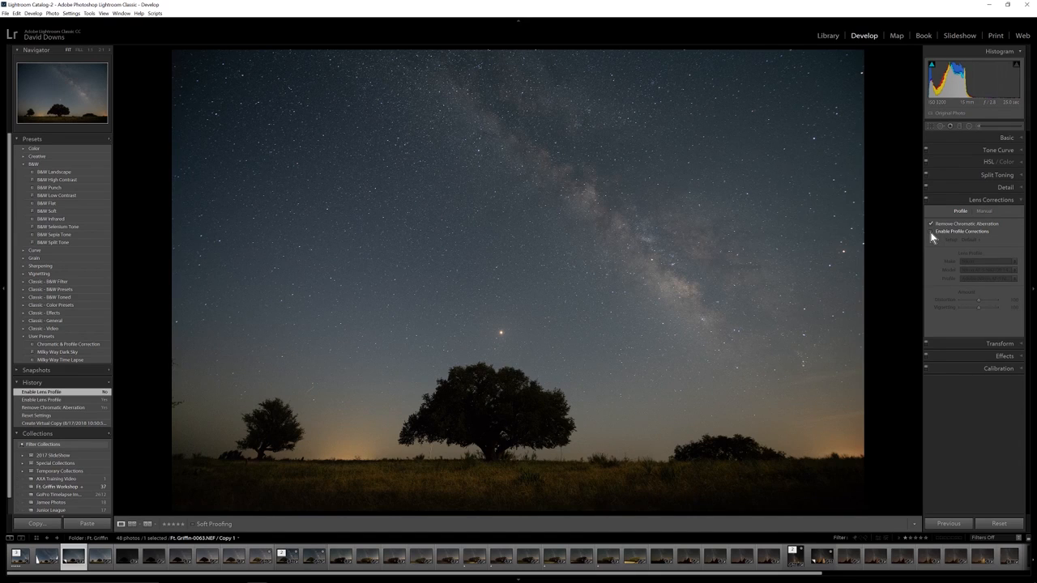
click(931, 233)
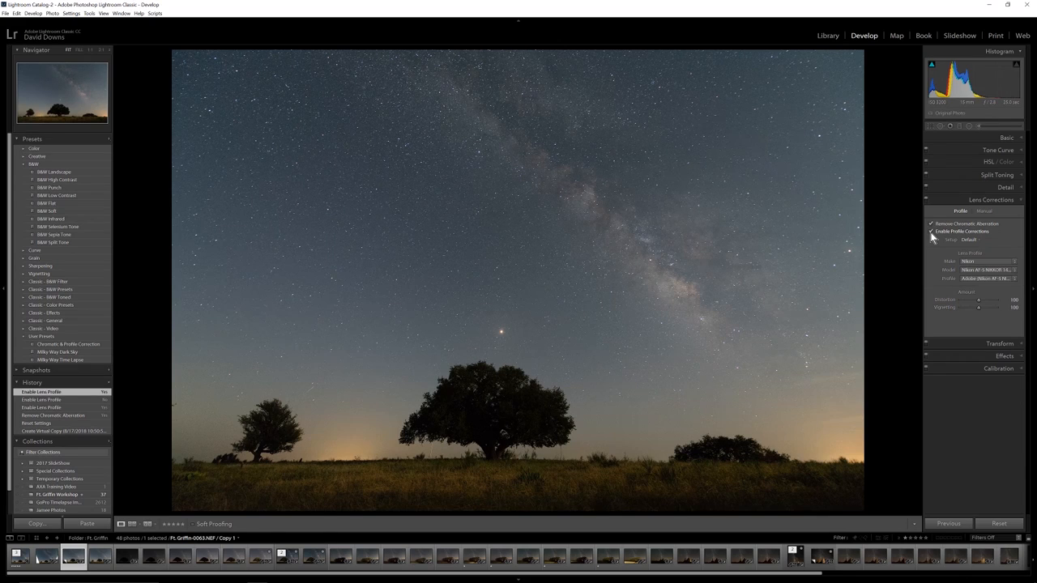
click(932, 233)
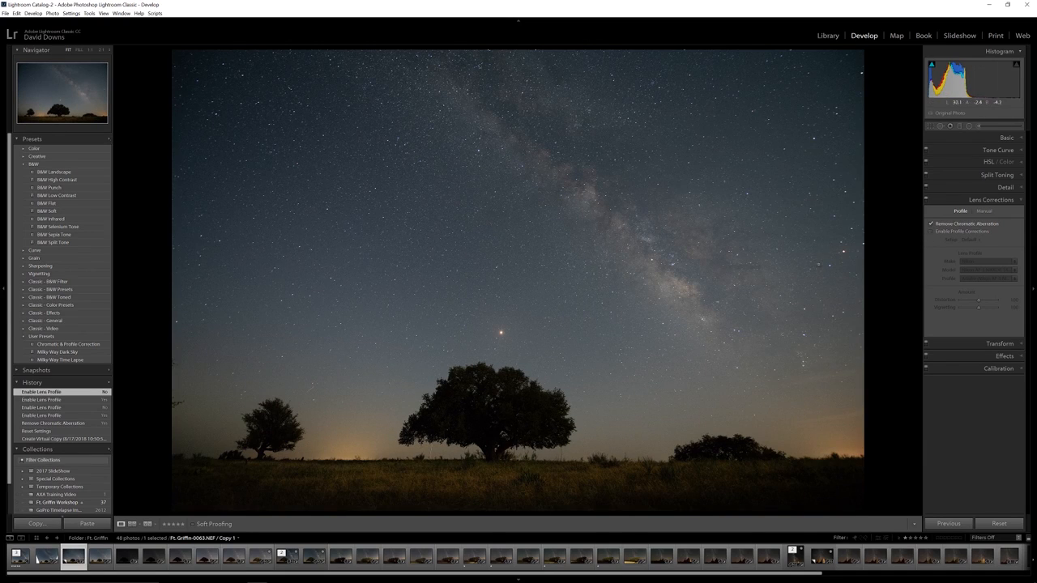
click(931, 232)
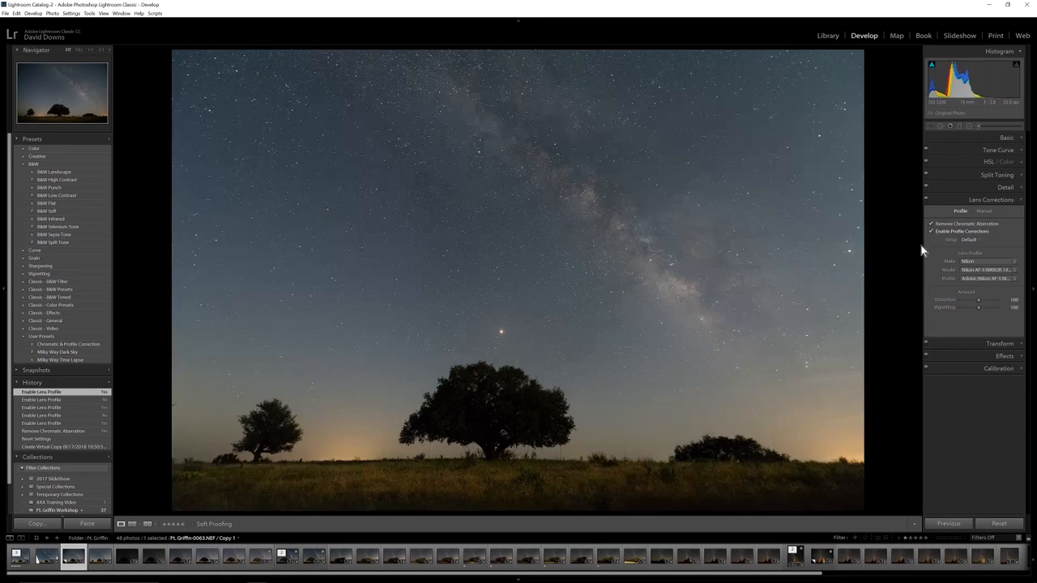
Inspect the sky above the small trees near the horizon glow at 1:1 and disable the lens profile corrections
click(836, 431)
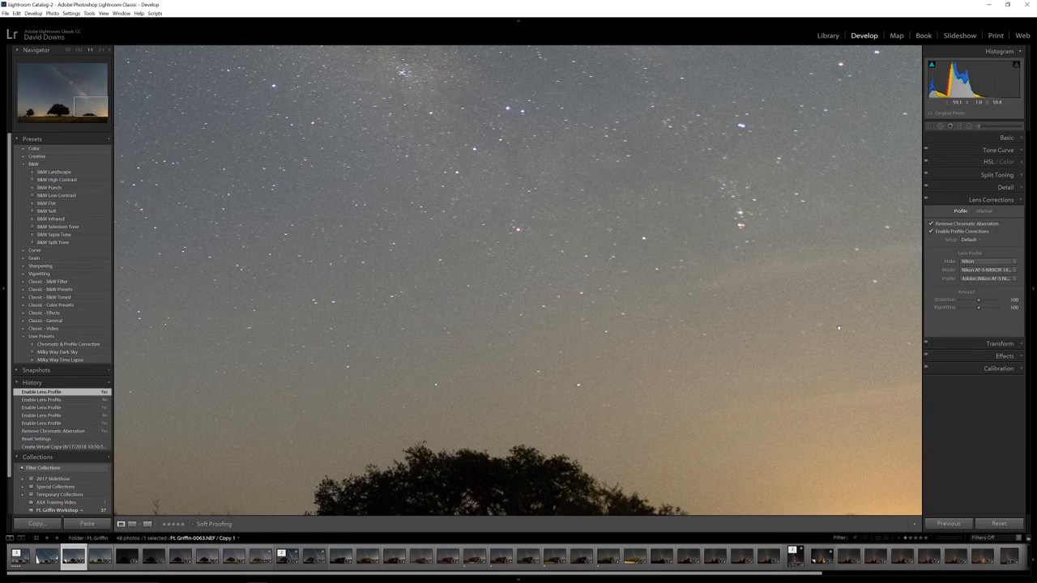
click(931, 232)
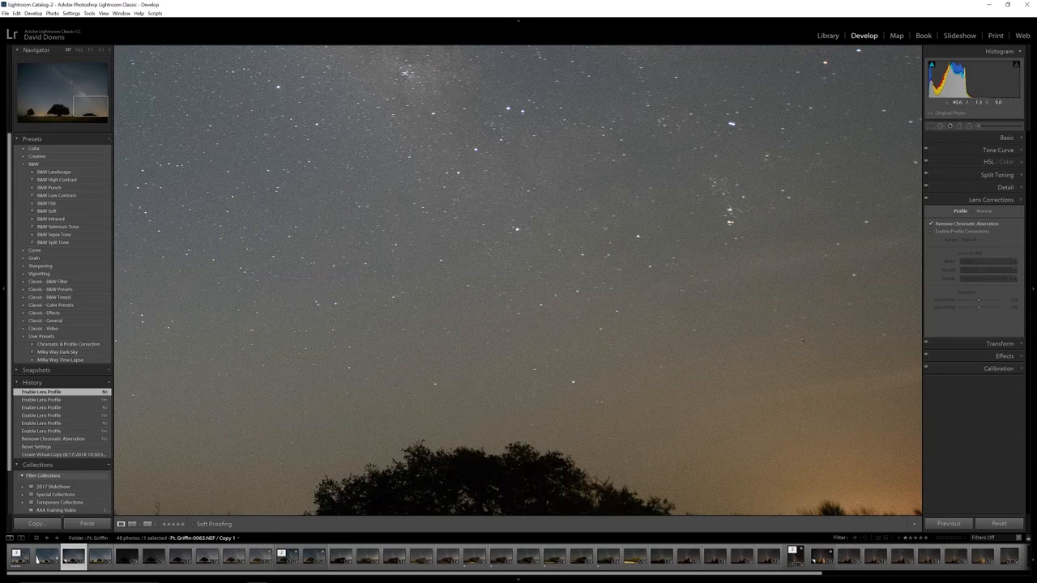
click(818, 338)
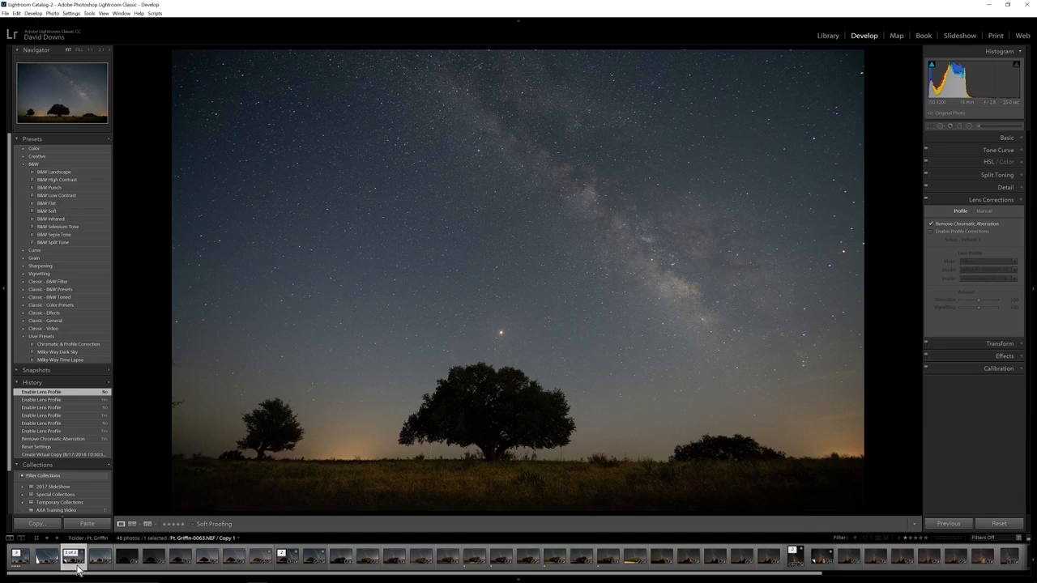
Open the original Ft. Griffin-0063.NEF and review its history from the import preset through the Clarity, Dehaze and Vibrance edits
click(49, 567)
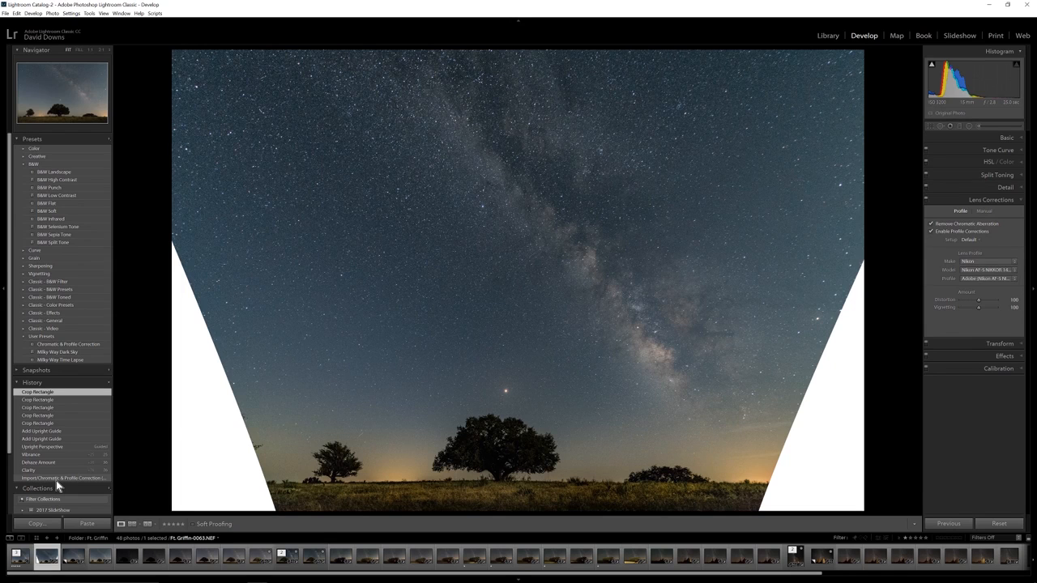
click(56, 478)
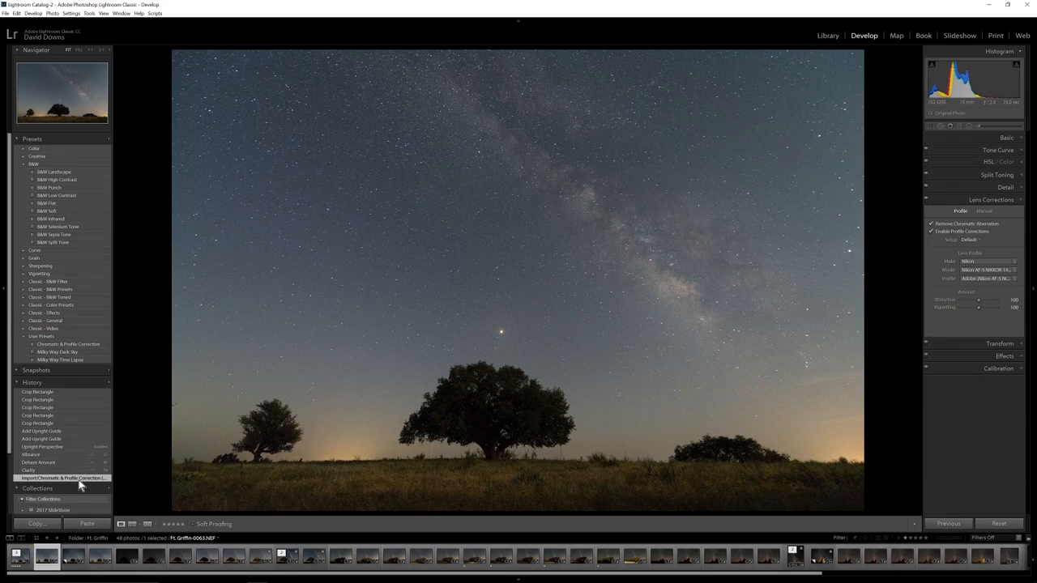
click(71, 471)
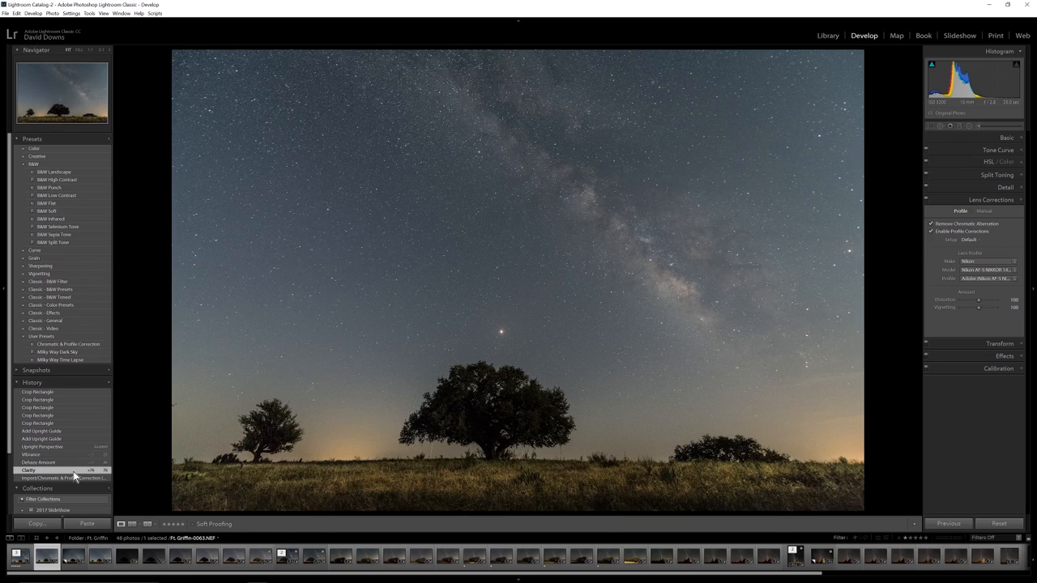
click(977, 139)
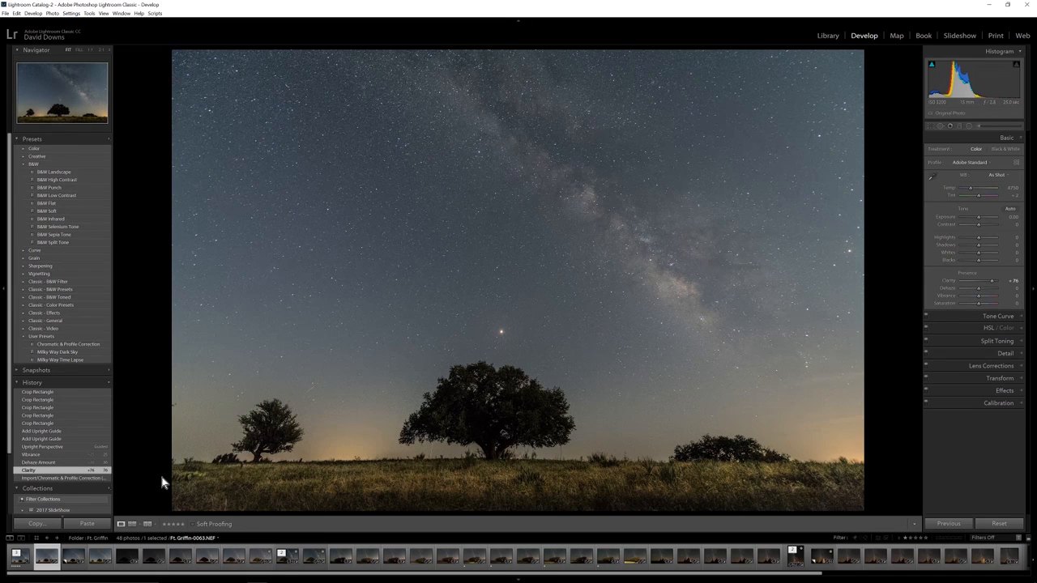
click(50, 478)
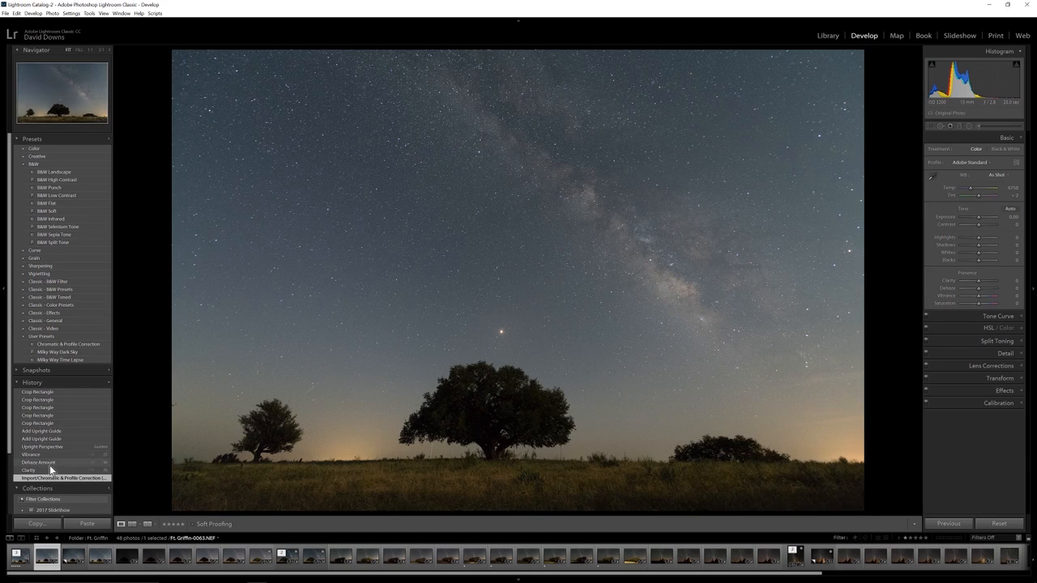
click(50, 470)
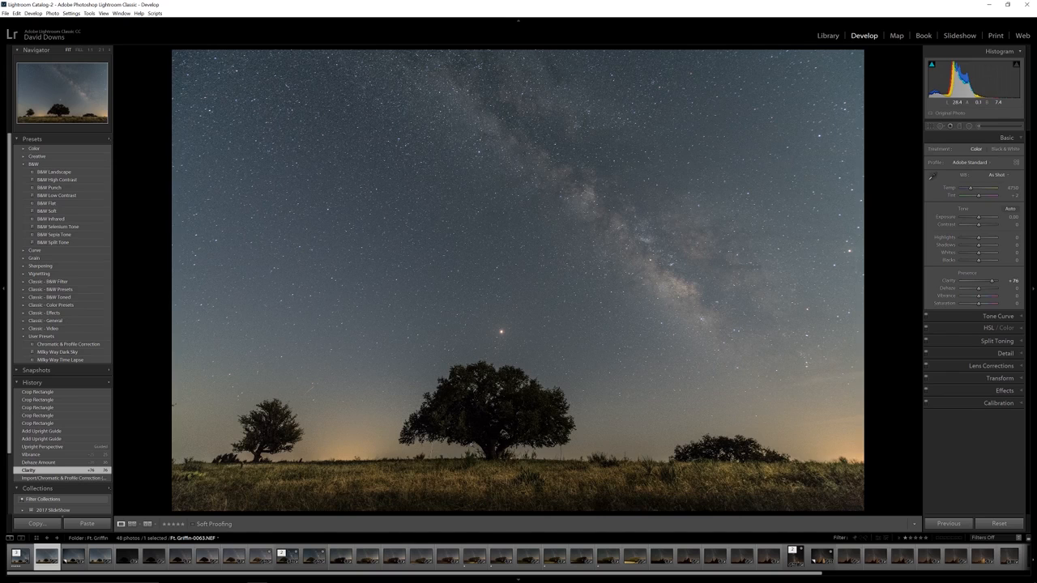
click(41, 462)
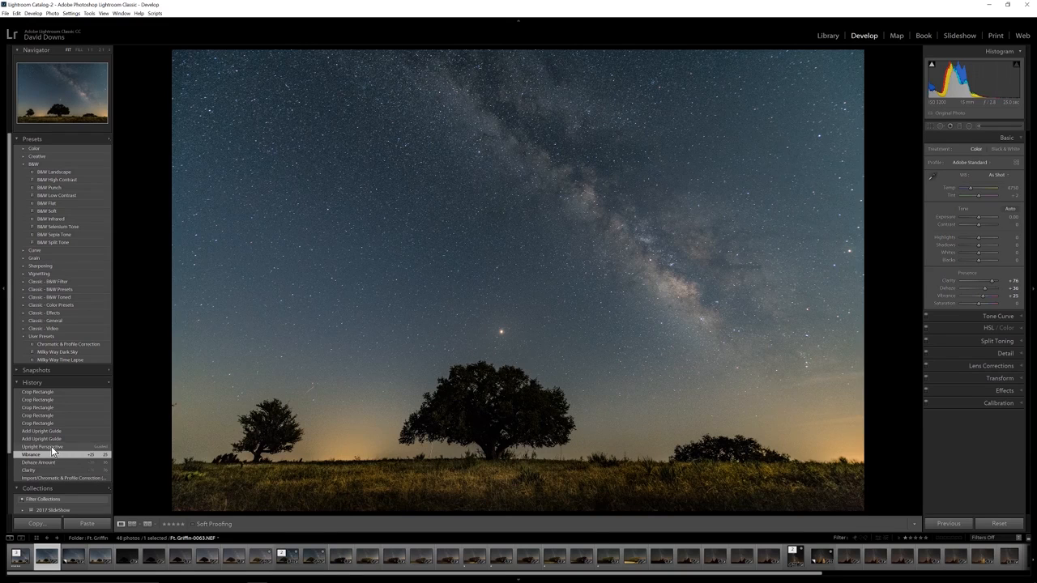
Try a guided Upright correction from the Upright Perspective state, with guides along the small tree and the opposite side of the sky
click(52, 447)
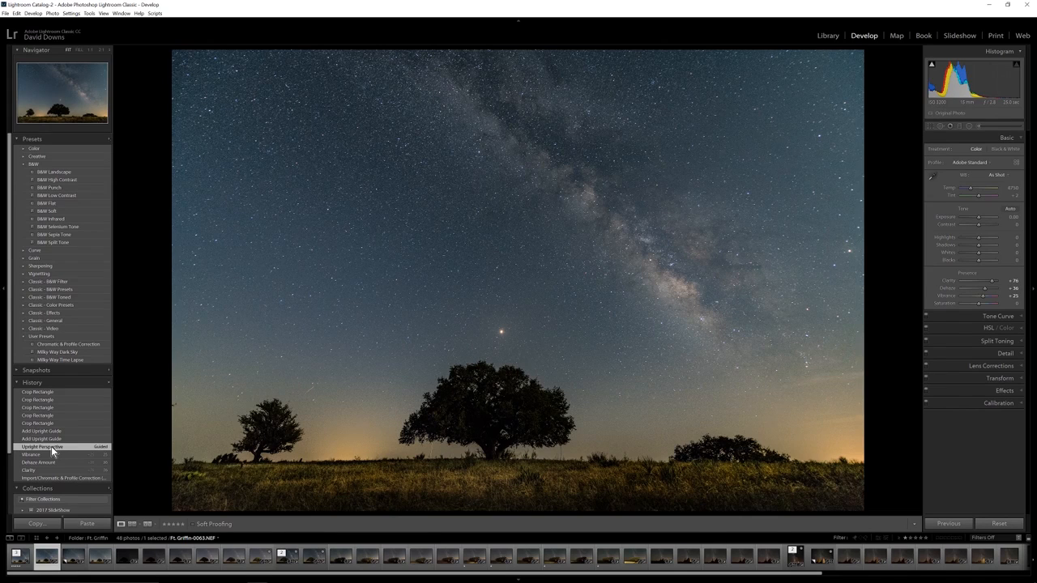
click(973, 383)
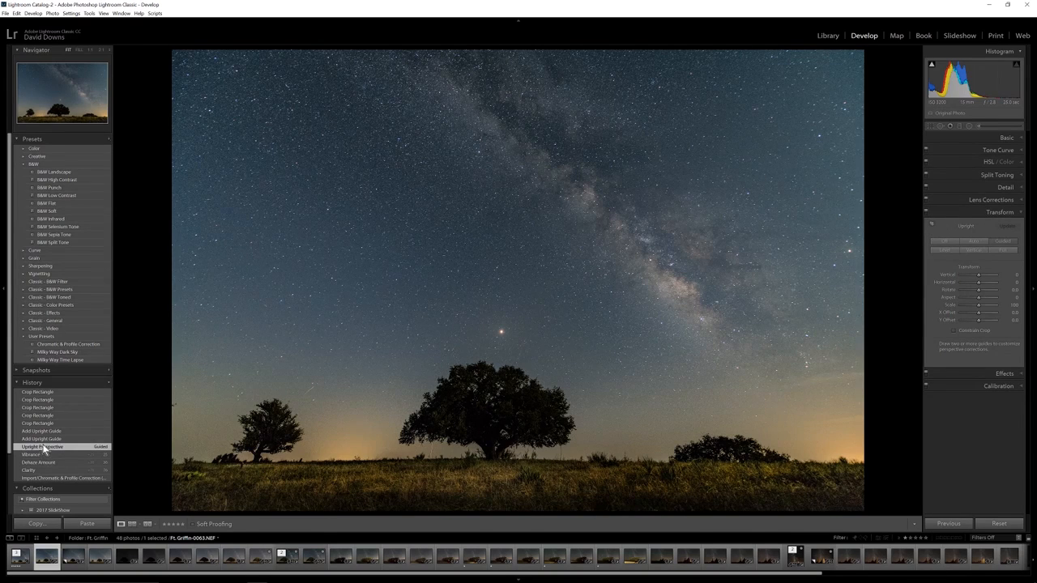
click(932, 228)
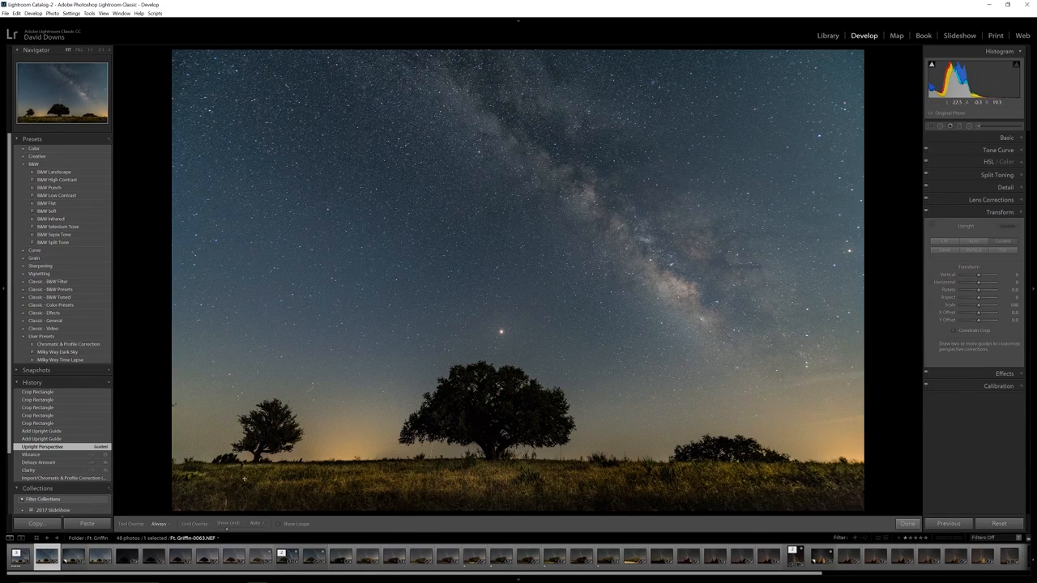
drag(245, 478, 271, 441)
drag(325, 282, 321, 273)
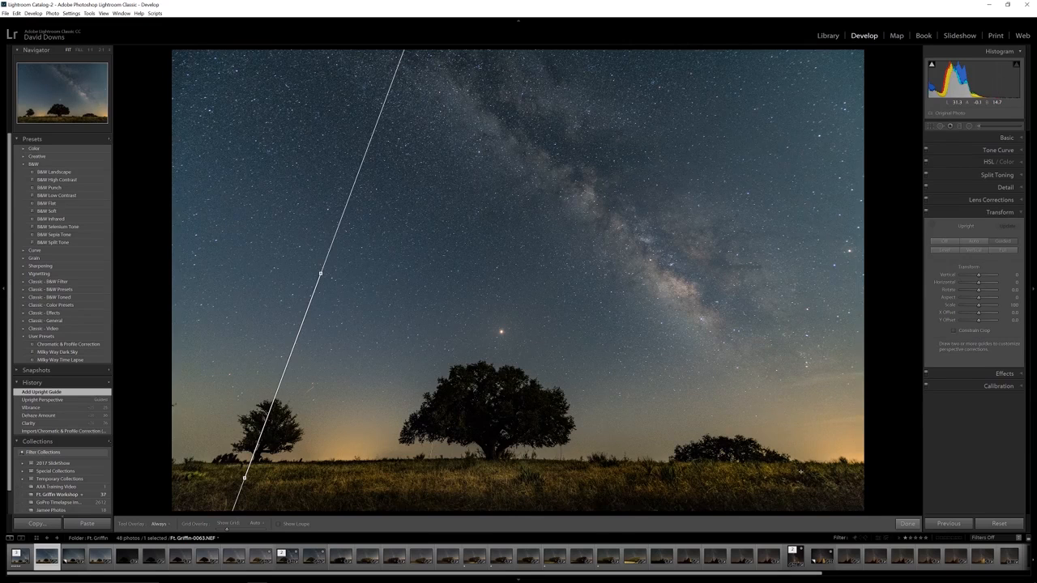
drag(745, 249, 804, 485)
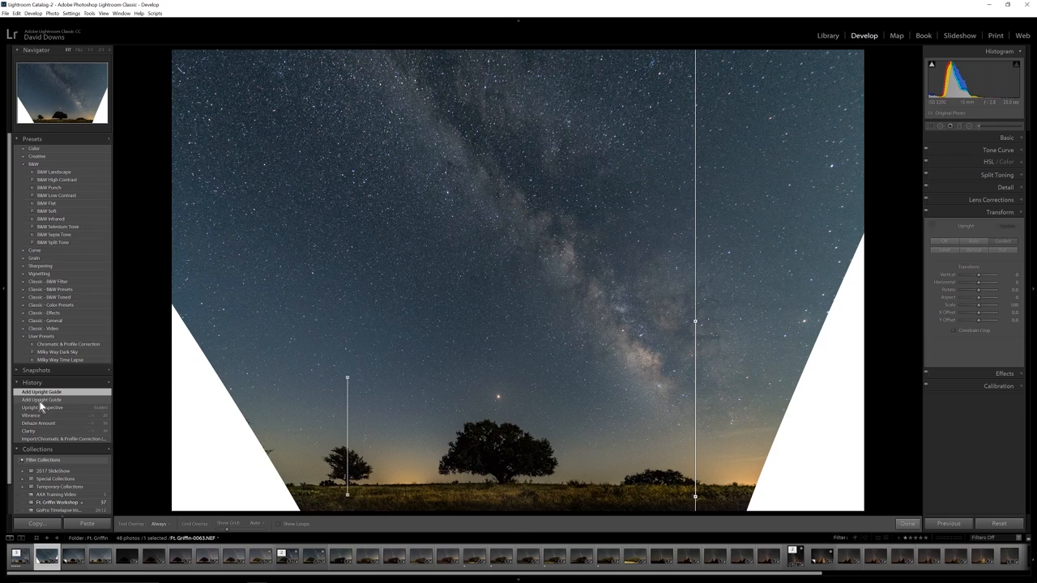
key(ctrl+z)
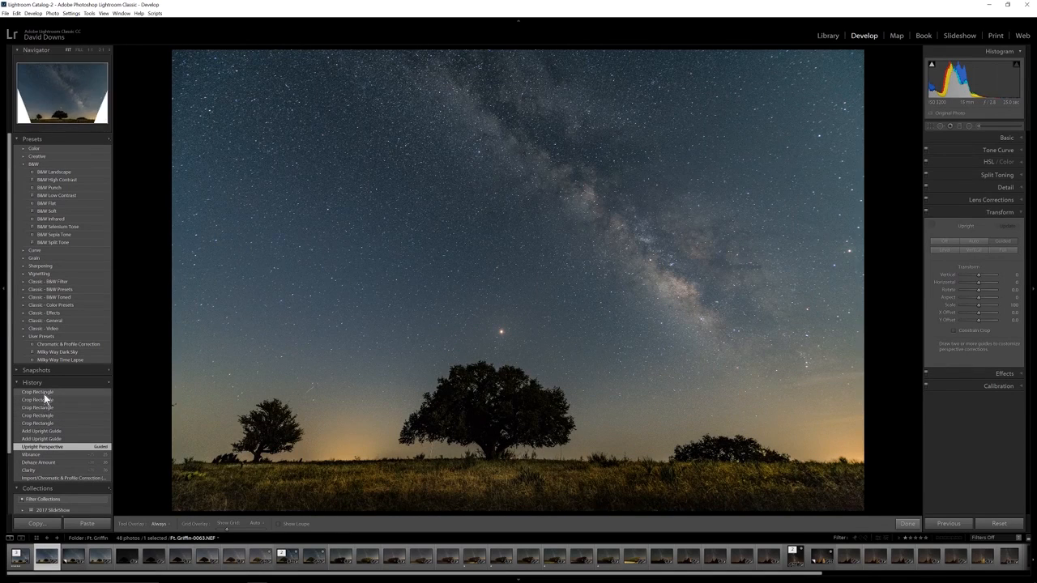
Step forward through the saved Upright guide and crop history states and restore the most recent Crop Rectangle state
click(42, 439)
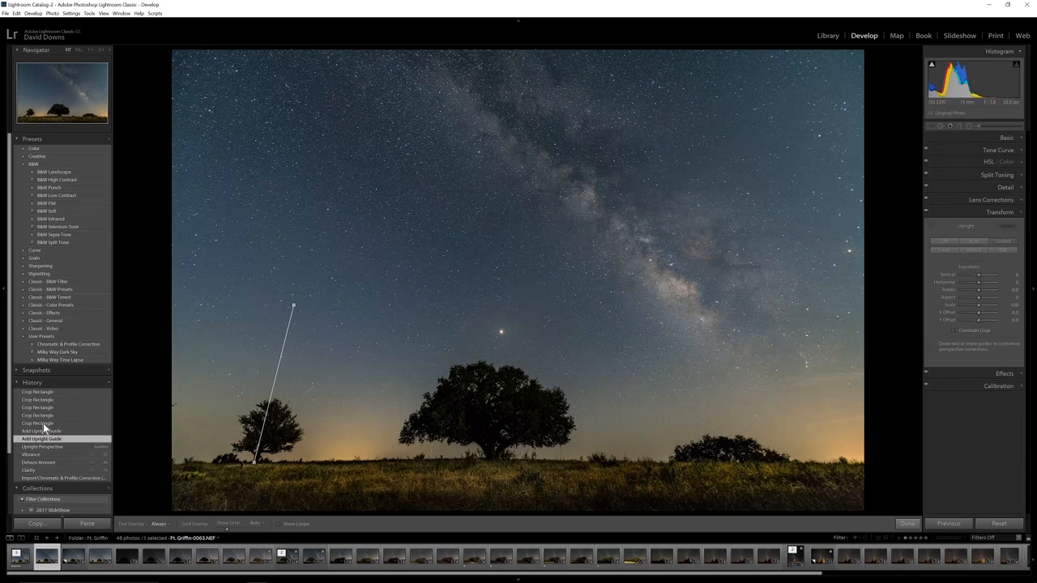
click(43, 424)
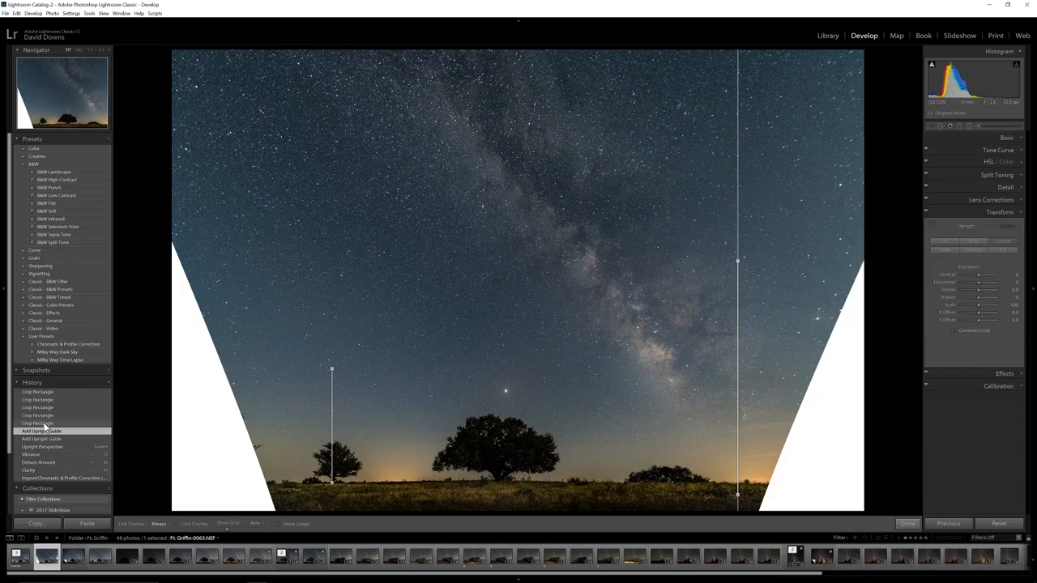
click(43, 422)
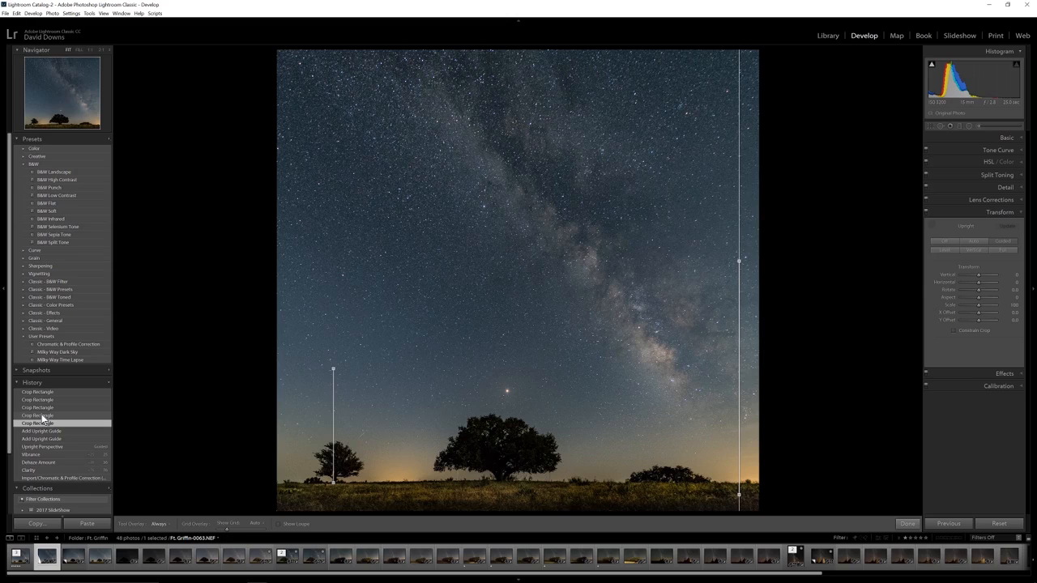
click(41, 415)
click(44, 400)
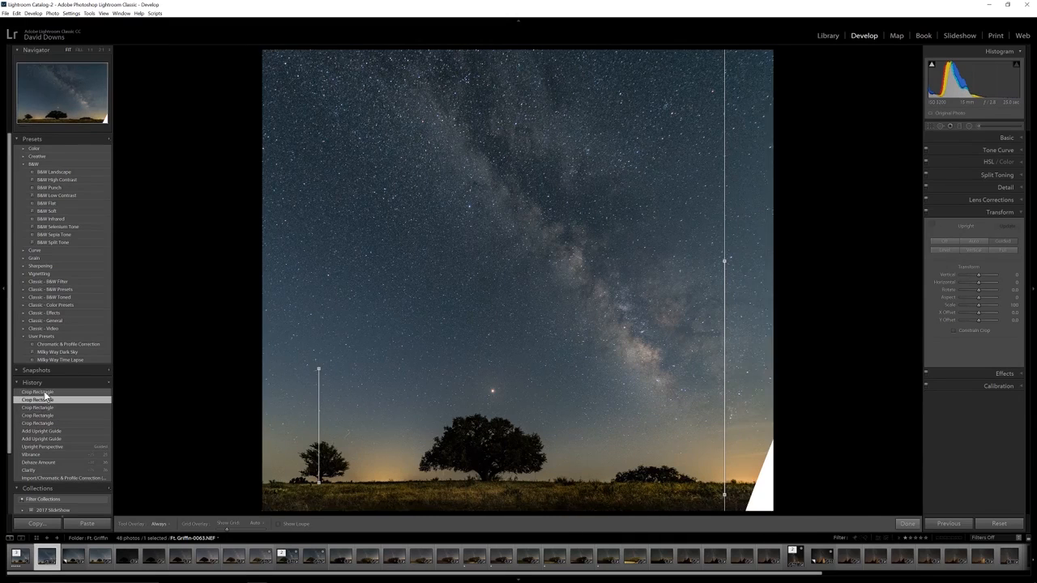
click(45, 392)
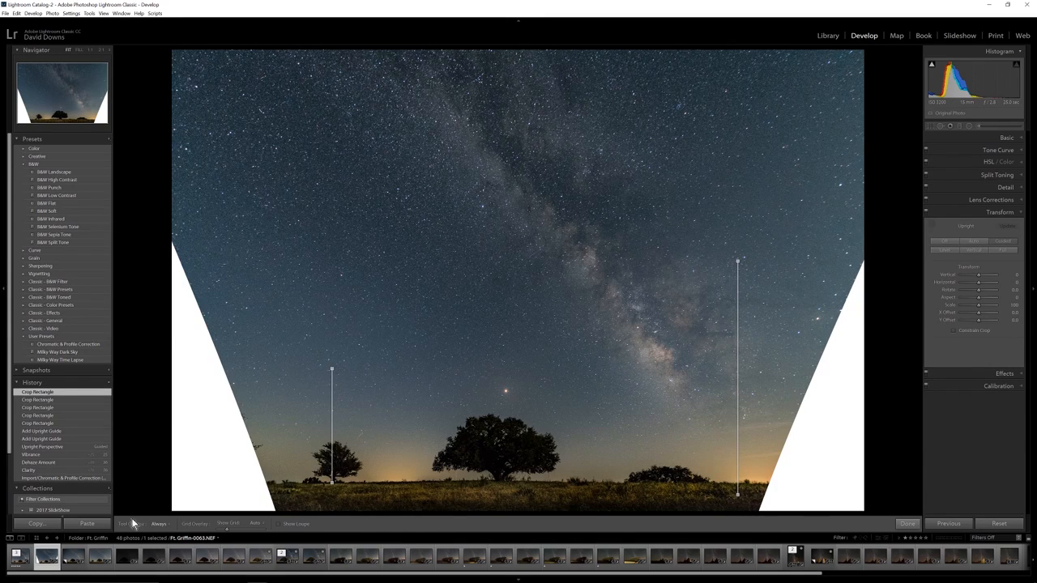
Send the perspective-corrected photo to Adobe Photoshop CC 2018 for editing, opening it despite the Camera Raw version mismatch
right_click(46, 569)
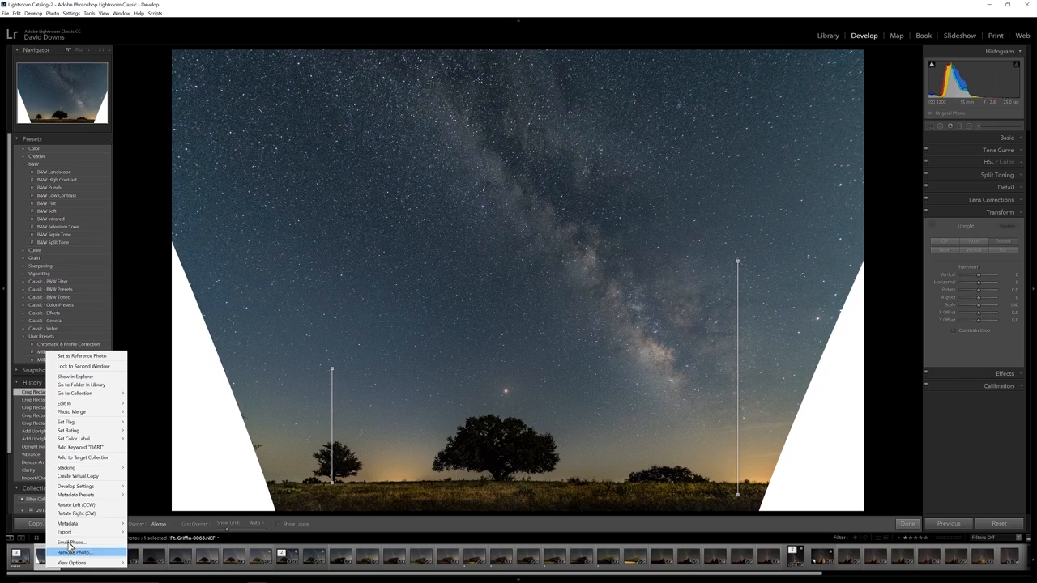
mouse_move(85, 407)
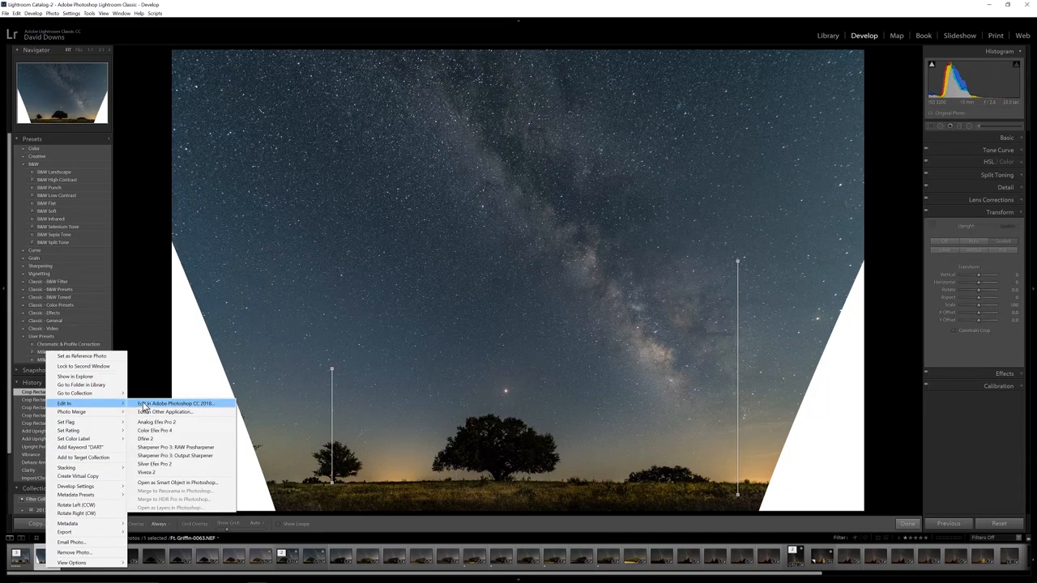
click(144, 403)
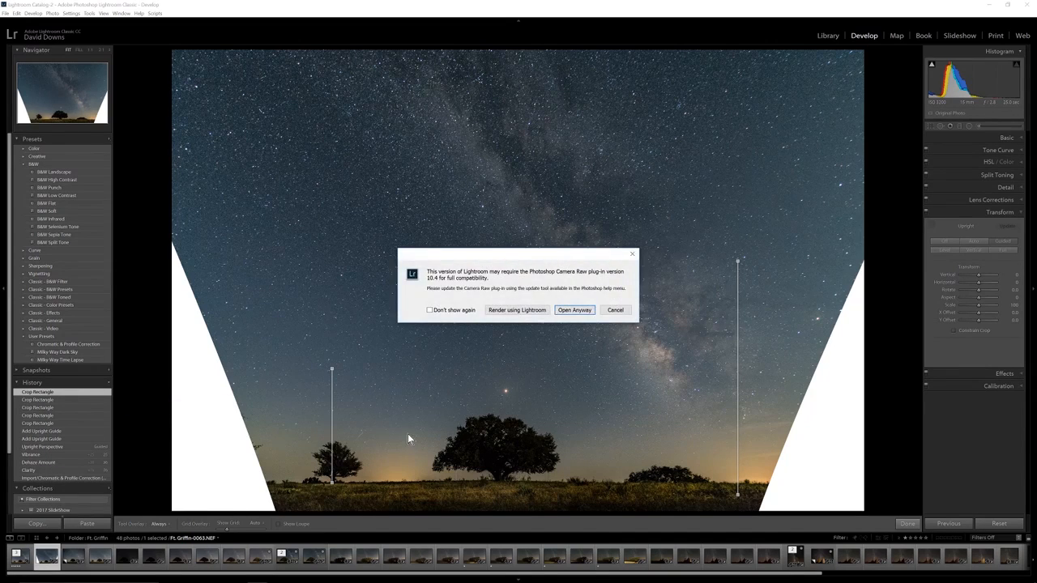
click(572, 311)
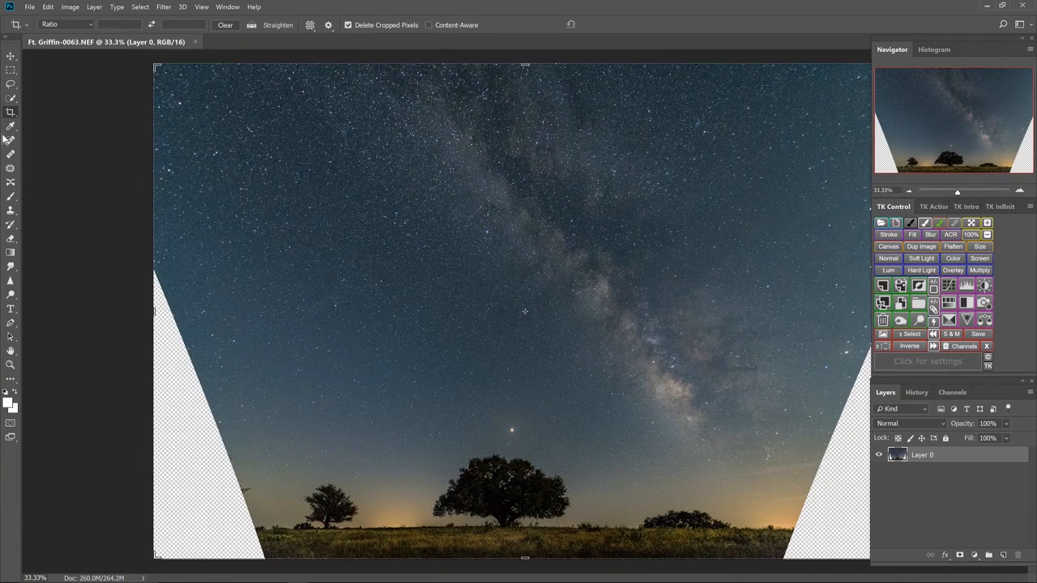
Select a rectangle over the lower-left blank corner and fill it Content-Aware with Color Adaptation, undoing the first fill and running it again
click(10, 72)
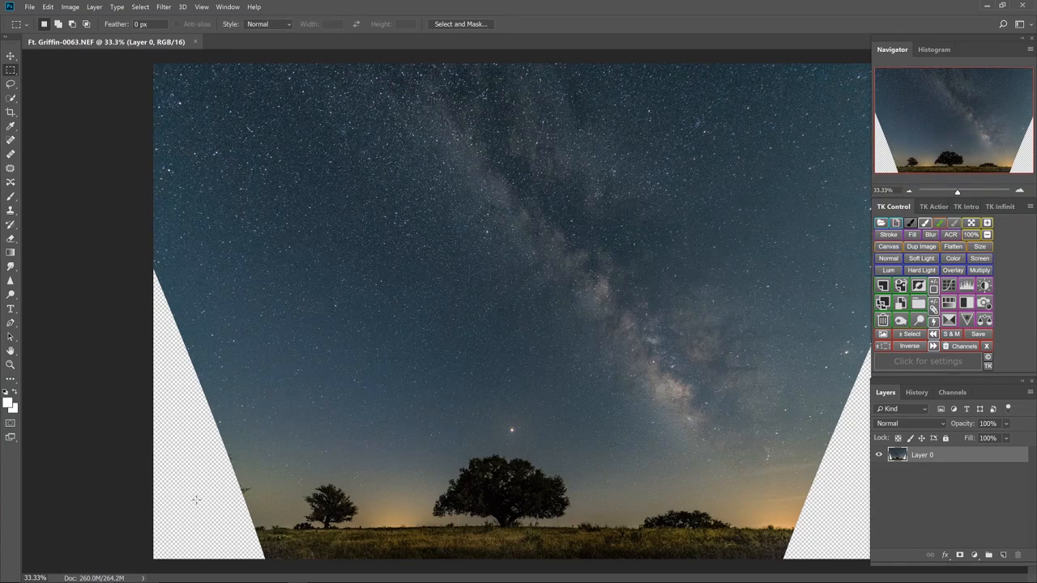
drag(196, 501, 301, 570)
key(shift)
key(shift+BackSpace)
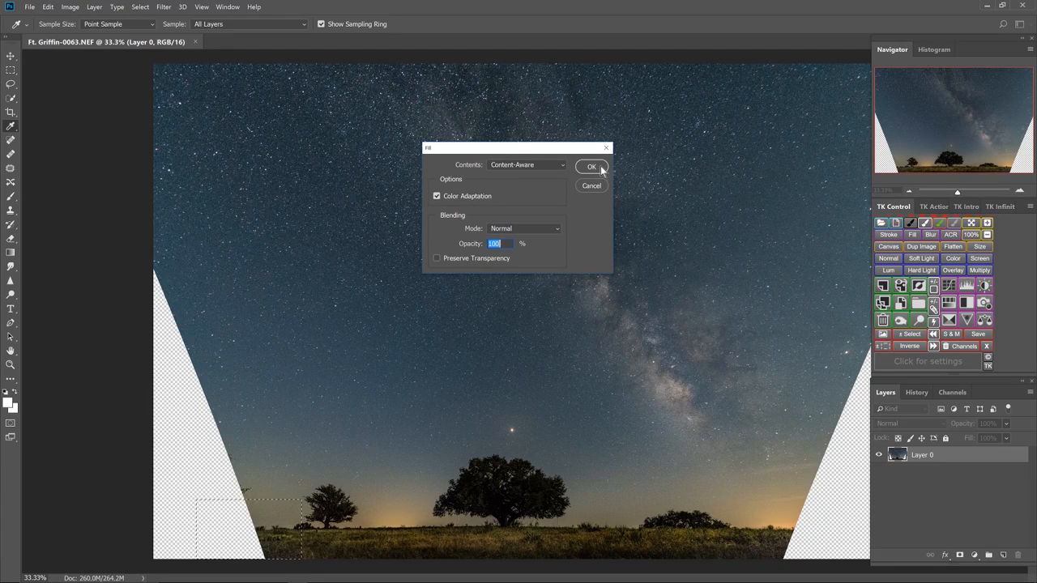
click(563, 164)
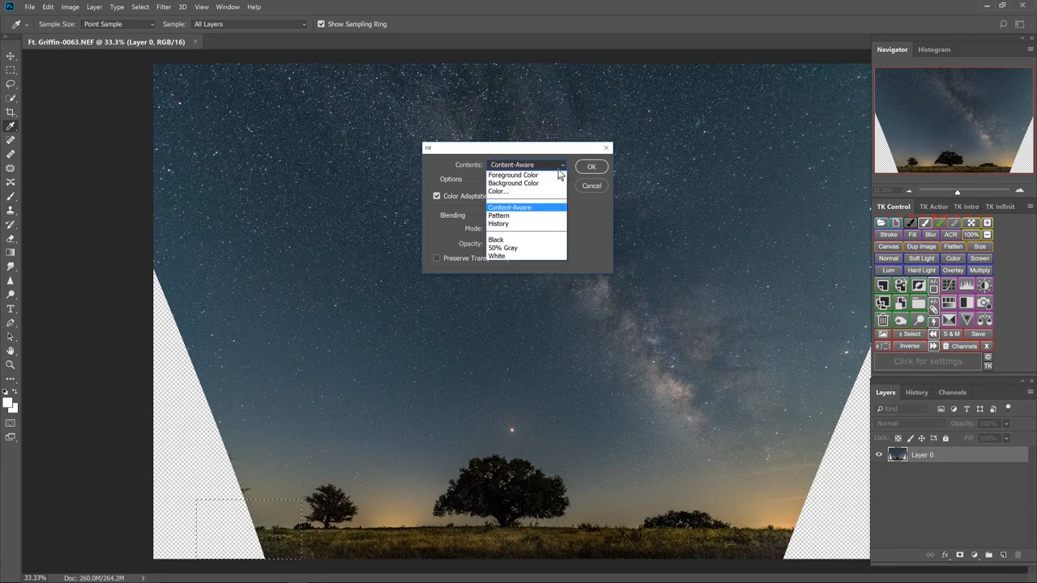
click(529, 207)
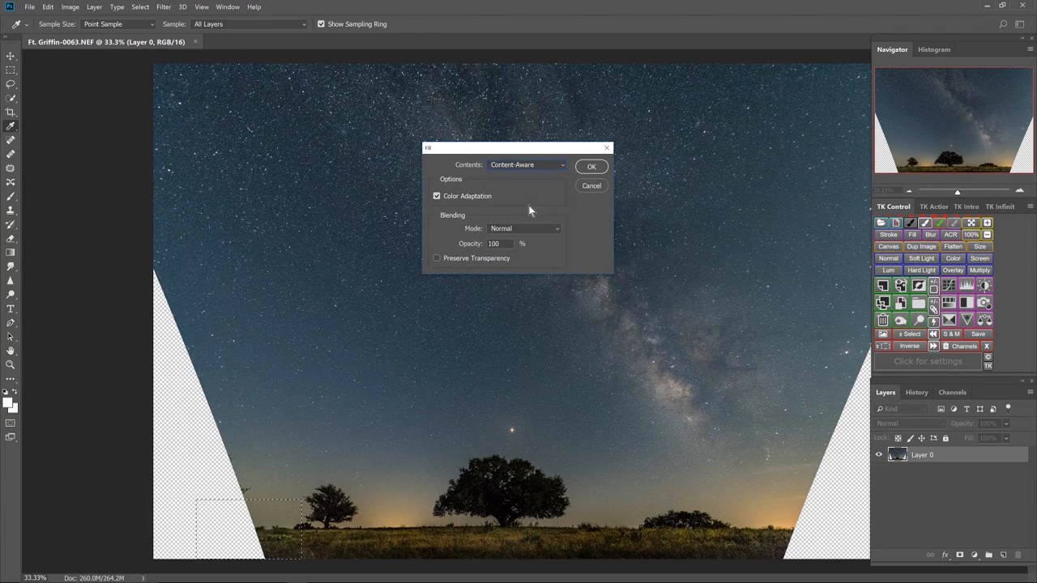
click(592, 166)
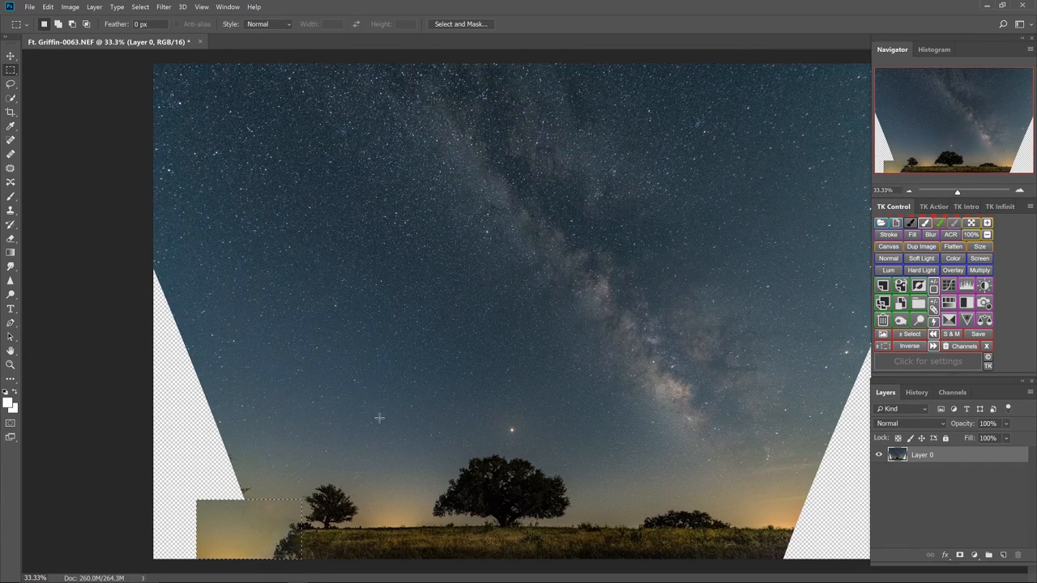
key(ctrl+z)
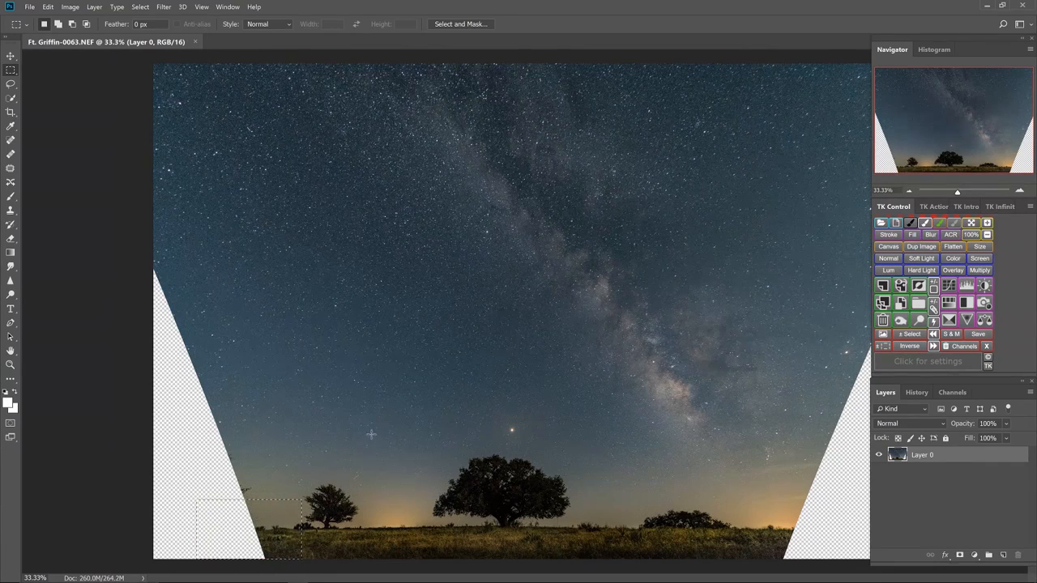
key(shift+BackSpace)
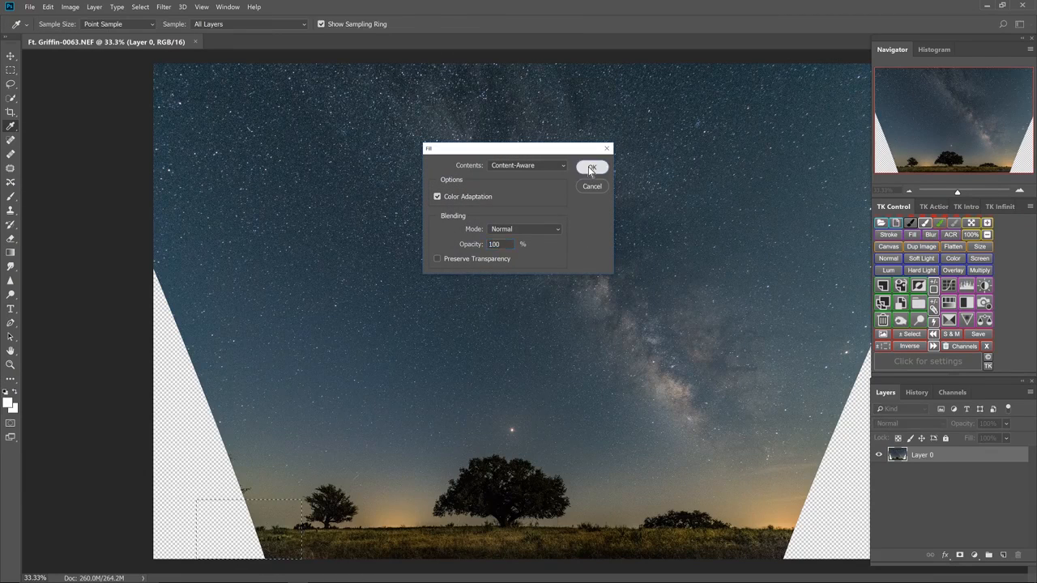
click(588, 166)
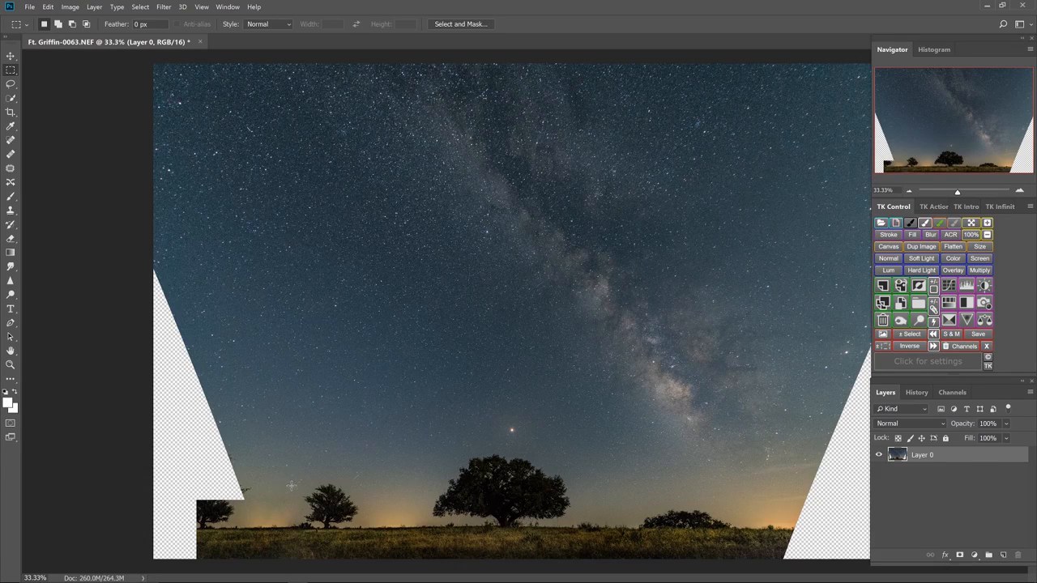
Using the Clone Stamp with a soft 300 px brush, clone sky and horizon over the duplicated tree and part of the left blank area
click(10, 211)
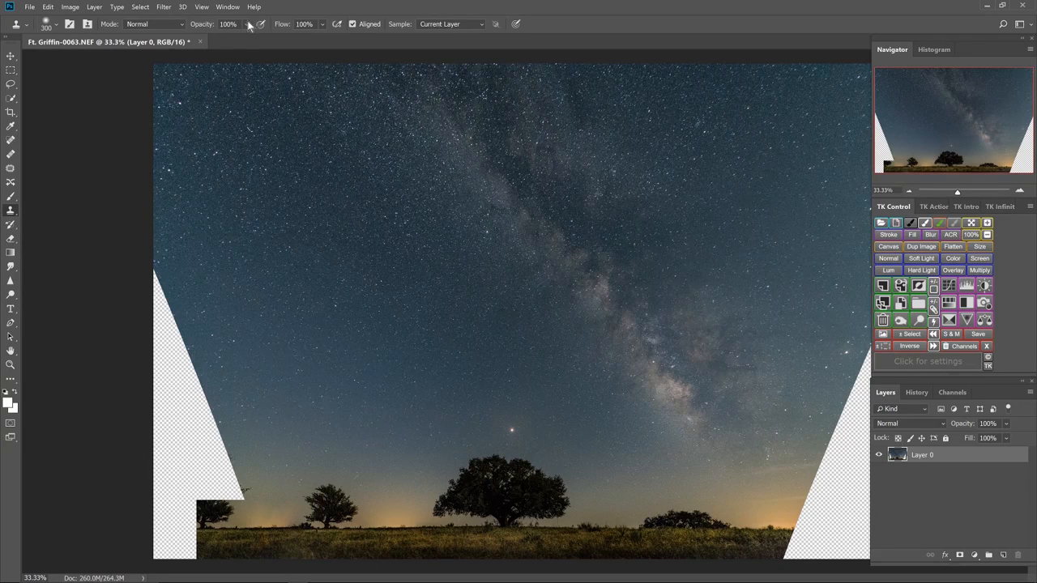
click(57, 28)
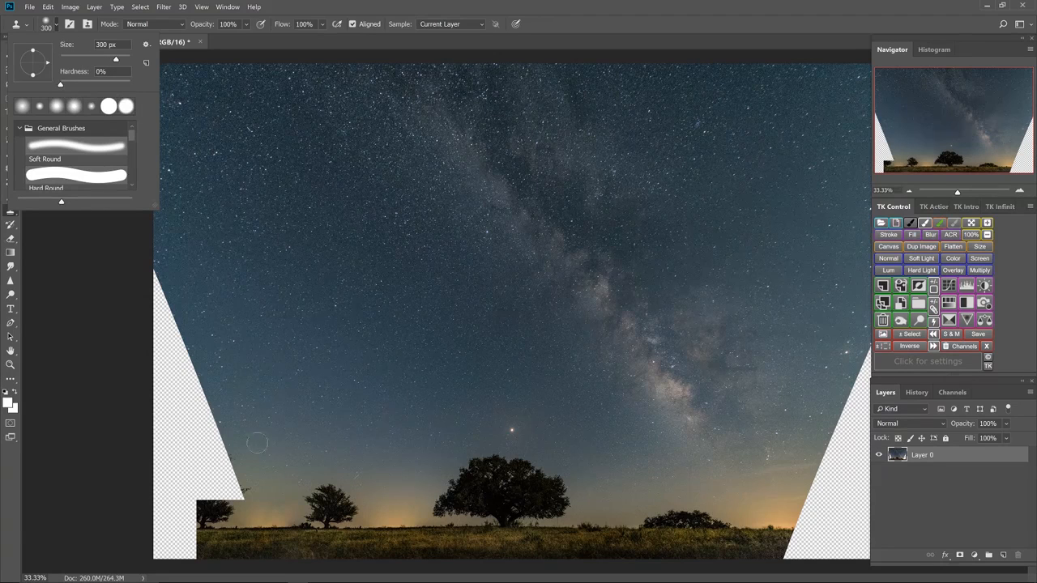
click(271, 494)
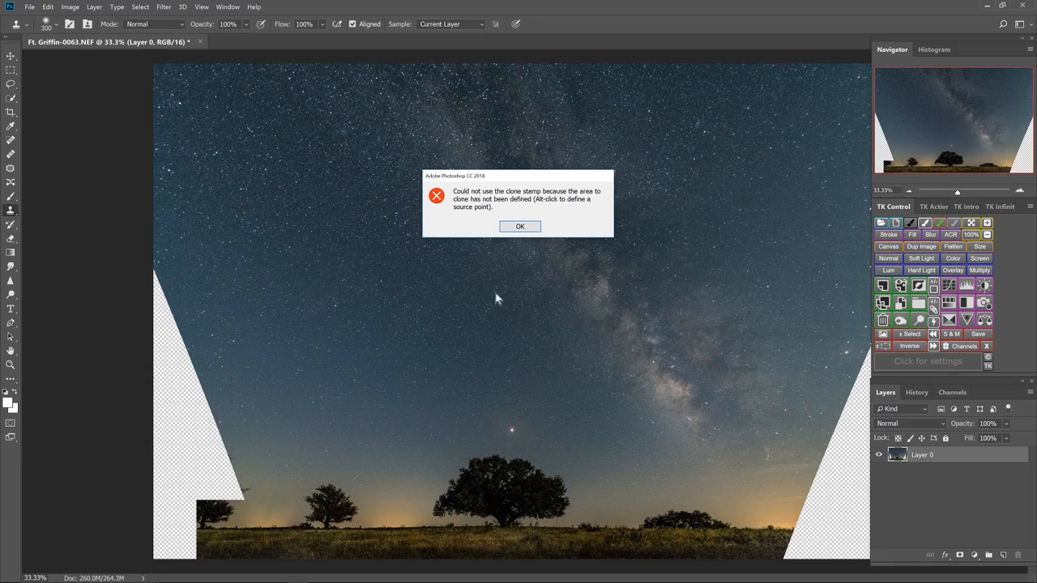
click(519, 227)
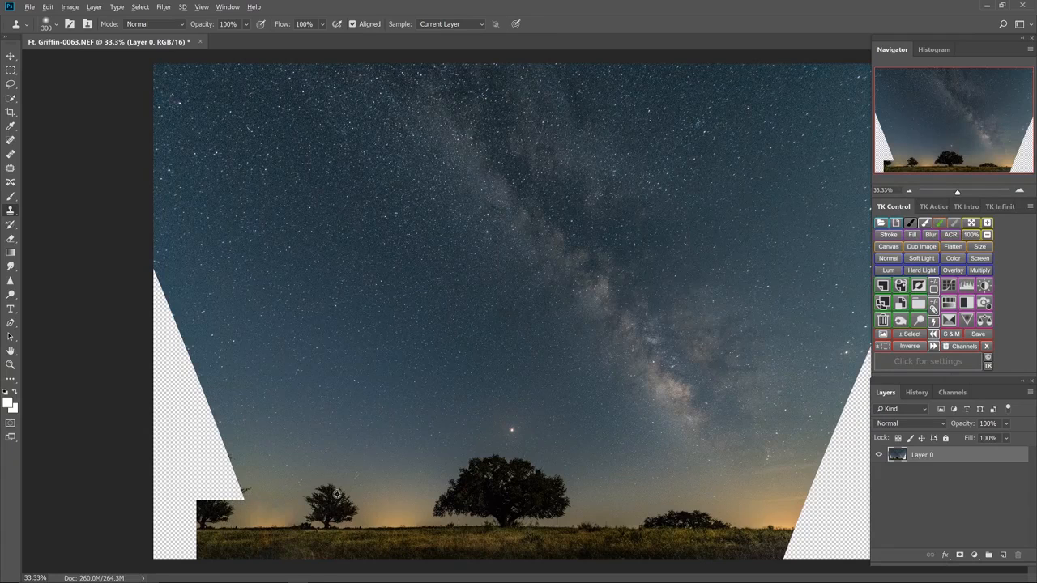
alt+click(271, 527)
click(230, 528)
mouse_move(228, 522)
mouse_down()
mouse_move(220, 484)
mouse_move(211, 512)
mouse_up()
drag(223, 449, 208, 425)
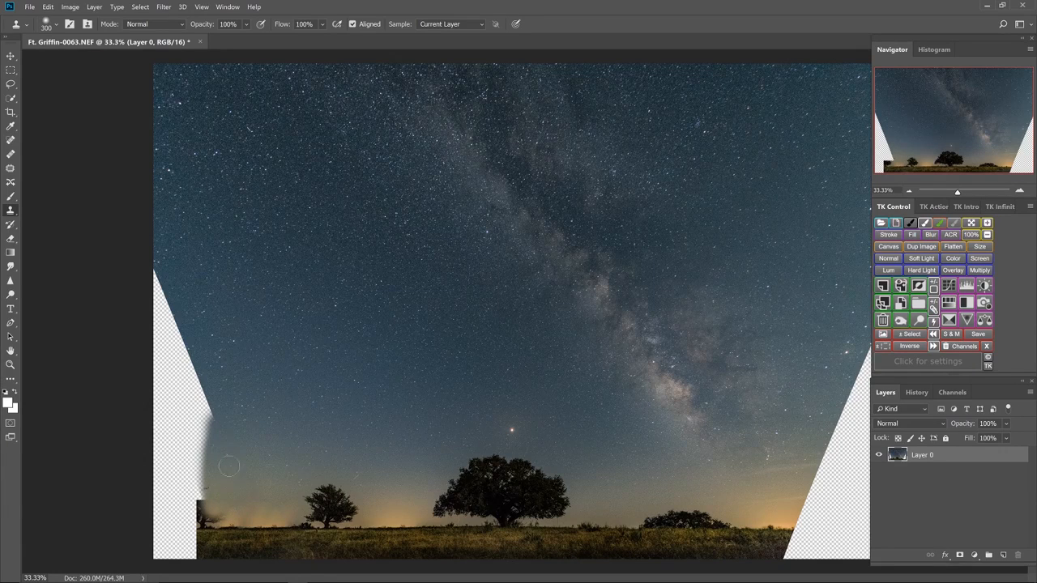
mouse_move(211, 508)
mouse_down()
mouse_move(208, 392)
mouse_move(200, 459)
mouse_move(209, 406)
mouse_move(207, 454)
mouse_move(211, 416)
mouse_up()
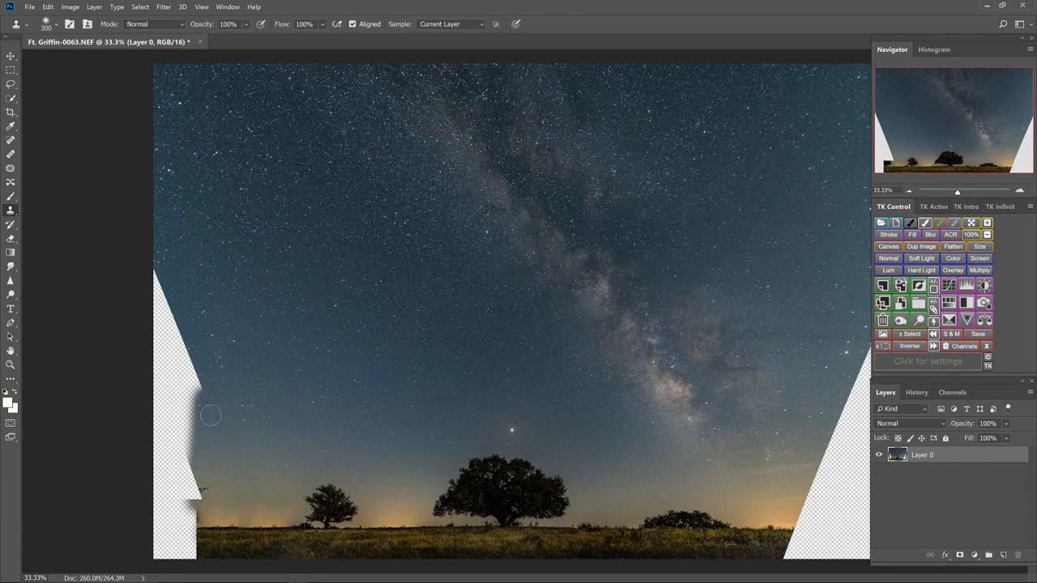
mouse_move(202, 532)
mouse_down()
mouse_move(193, 574)
mouse_move(202, 502)
mouse_move(197, 535)
mouse_up()
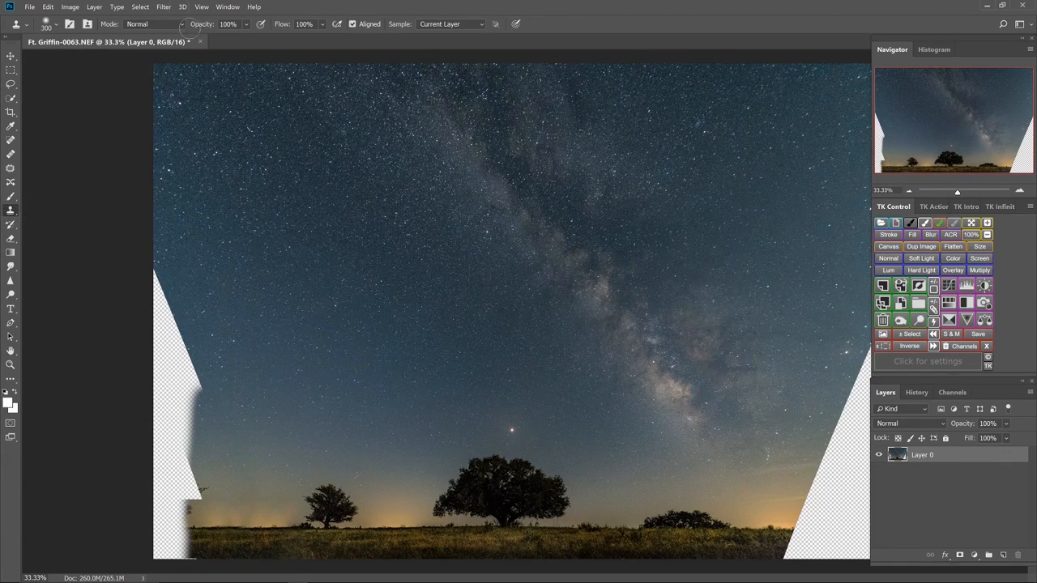
Try to extend the horizon and sky into the lower-right blank corner with the Clone Stamp, and undo those strokes
alt+click(750, 529)
click(784, 531)
mouse_move(814, 539)
mouse_down()
mouse_move(816, 455)
mouse_move(822, 556)
mouse_move(820, 538)
mouse_move(812, 557)
mouse_move(783, 560)
mouse_move(822, 557)
mouse_up()
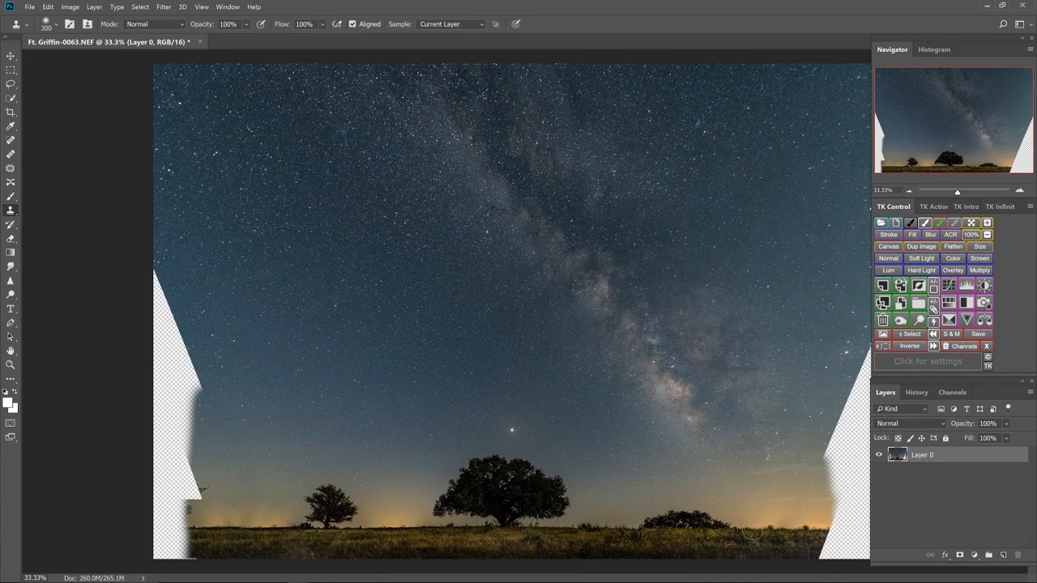
drag(754, 528, 765, 525)
drag(834, 447, 818, 485)
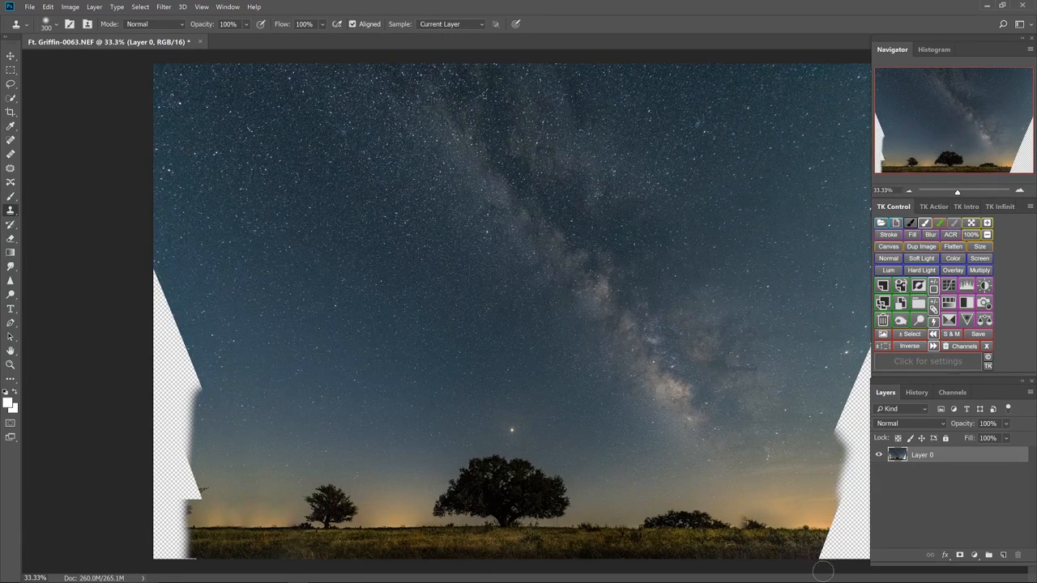
click(788, 519)
key(ctrl+z)
key(ctrl+z)
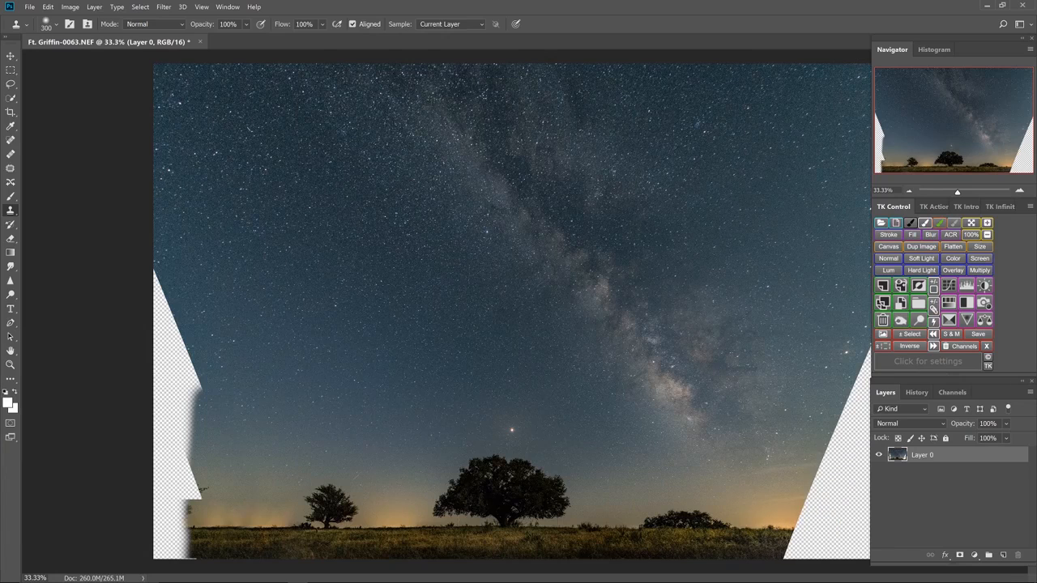
Clone grass, horizon and sky from beside the low bushes into the lower-right blank corner
click(757, 523)
alt+click(749, 528)
drag(798, 539, 802, 537)
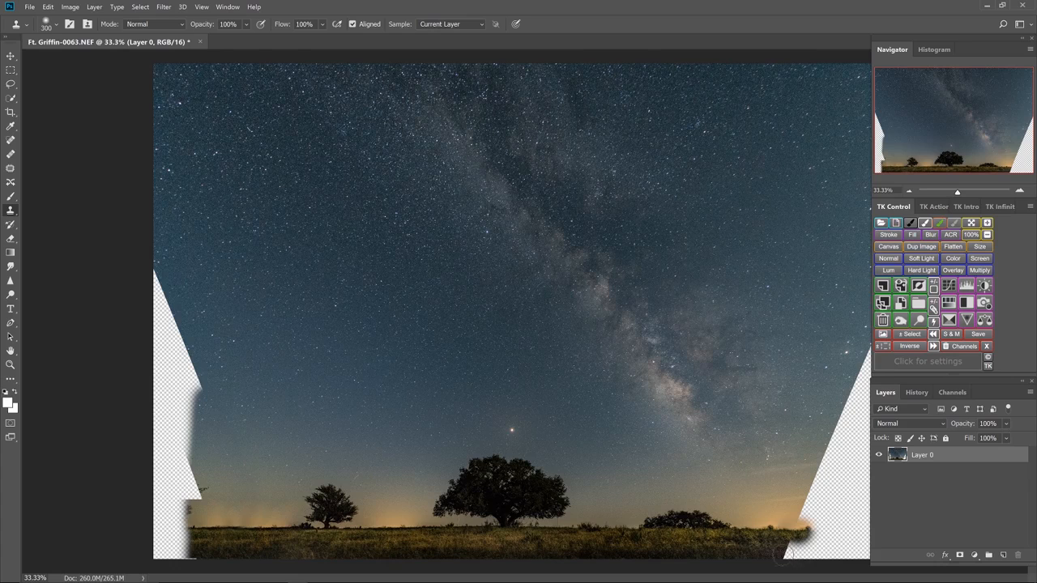
drag(778, 556, 776, 554)
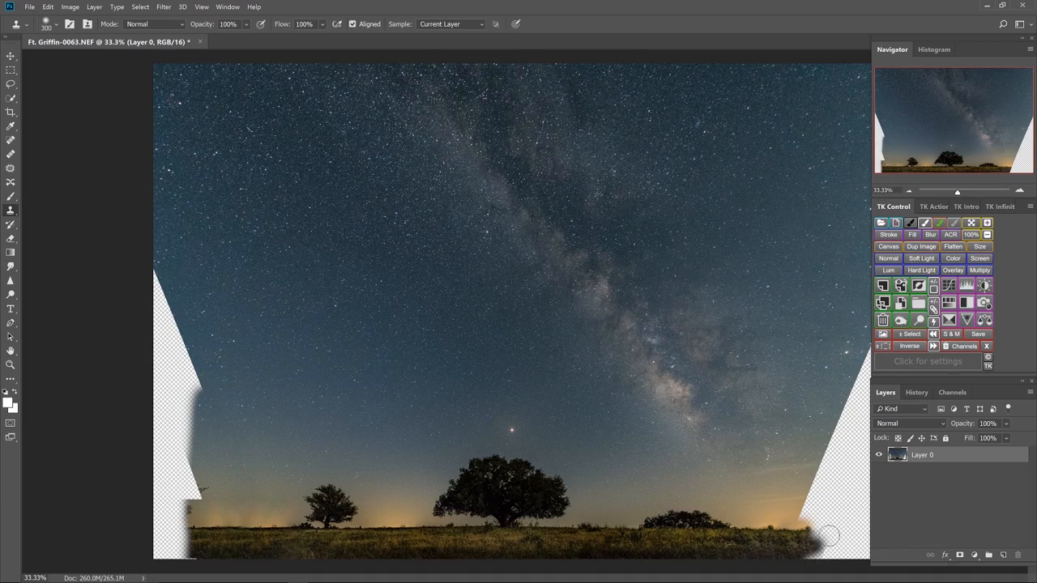
mouse_move(821, 479)
mouse_down()
mouse_move(827, 515)
mouse_move(824, 467)
mouse_move(790, 525)
mouse_move(819, 475)
mouse_move(789, 520)
mouse_move(818, 499)
mouse_move(837, 428)
mouse_move(830, 523)
mouse_move(827, 440)
mouse_move(842, 414)
mouse_move(839, 565)
mouse_move(834, 529)
mouse_up()
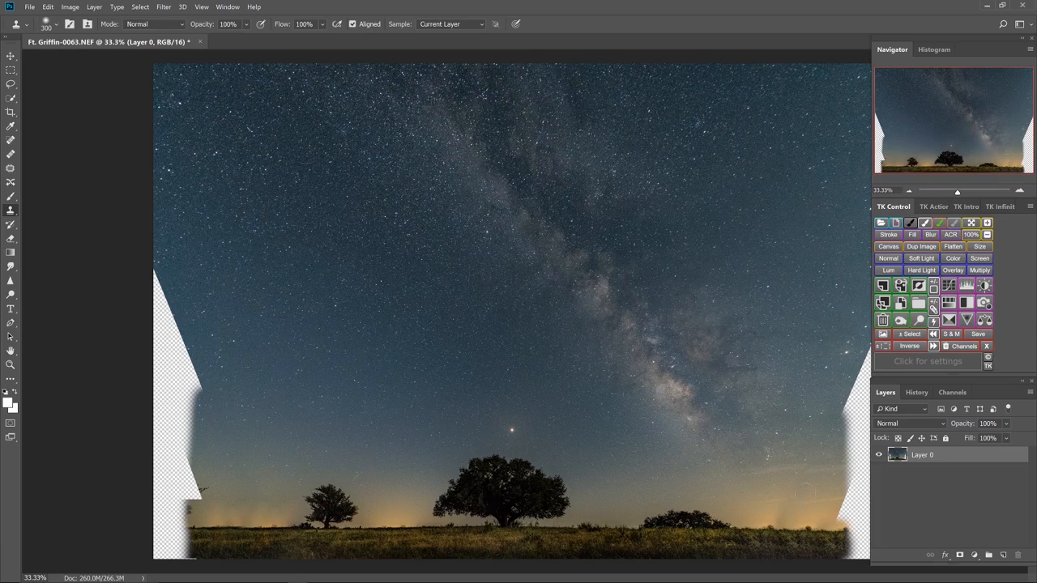
Step back and forward through the latest clone strokes near the lower-right horizon, and flatten the image
key(ctrl+z)
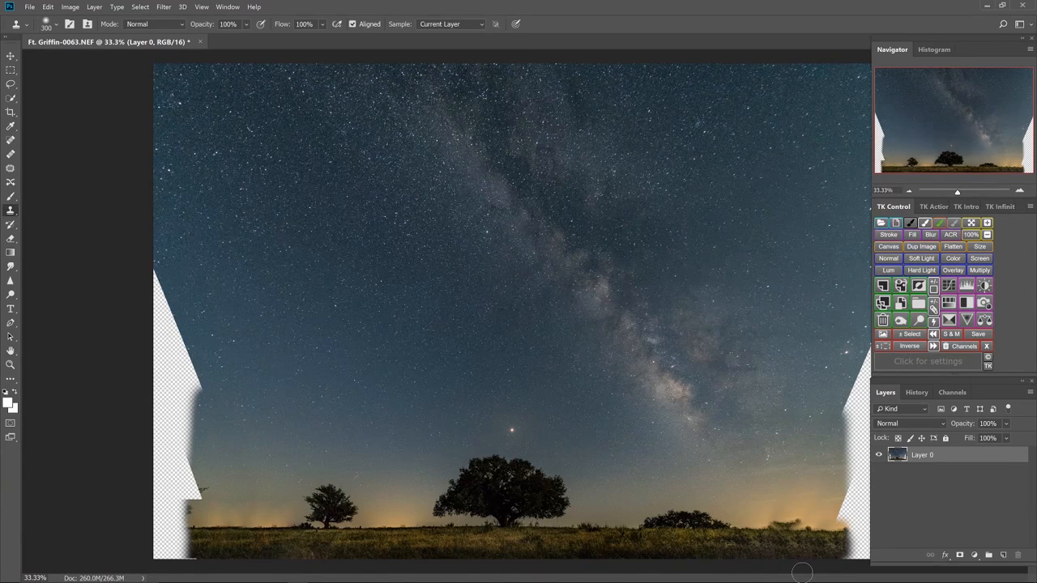
key(ctrl+alt+z)
key(ctrl+alt+z)
key(ctrl+alt+z)
key(ctrl+alt+z)
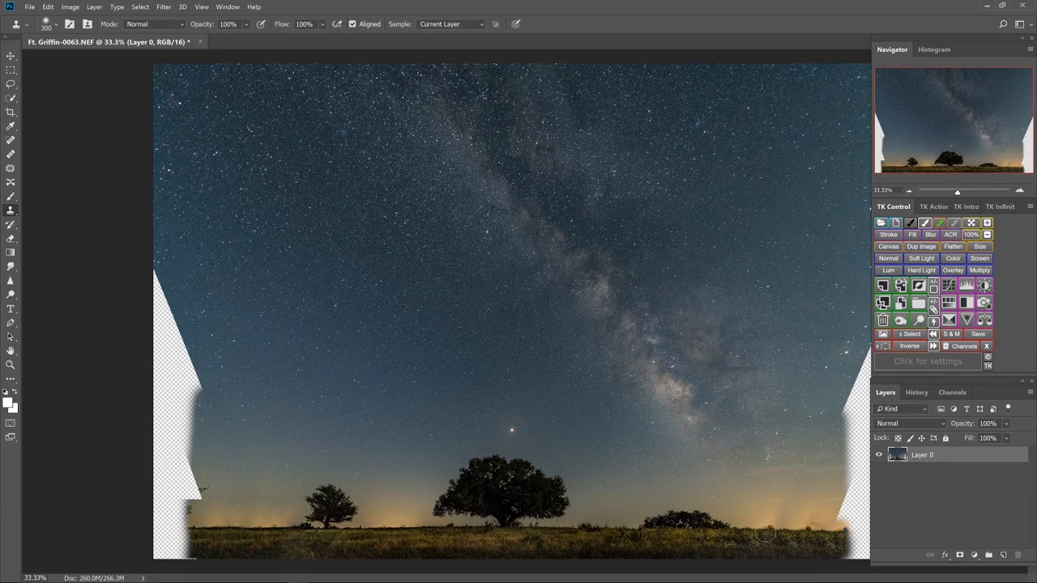
key(ctrl+alt+z)
key(ctrl+alt+z)
key(ctrl+shift+z)
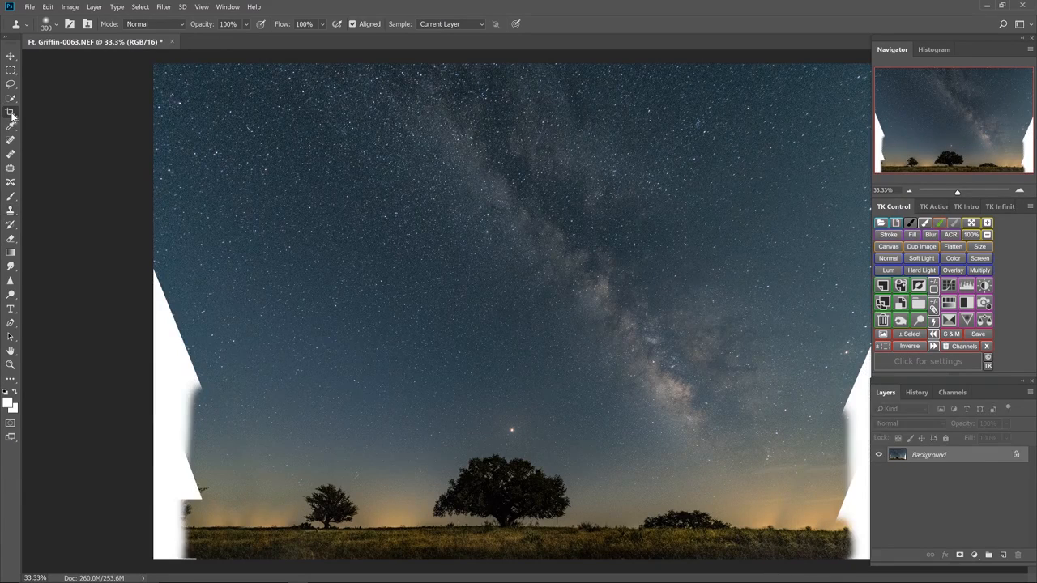
Crop the photo inward from both sides to exclude the remaining white edges, with Delete Cropped Pixels enabled
click(11, 112)
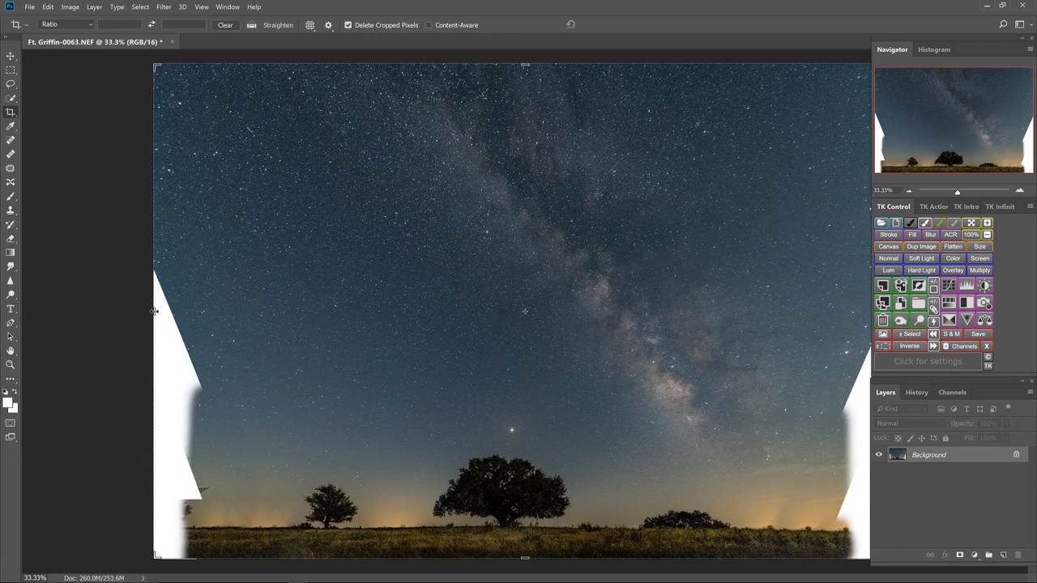
drag(177, 311, 182, 310)
drag(865, 310, 831, 324)
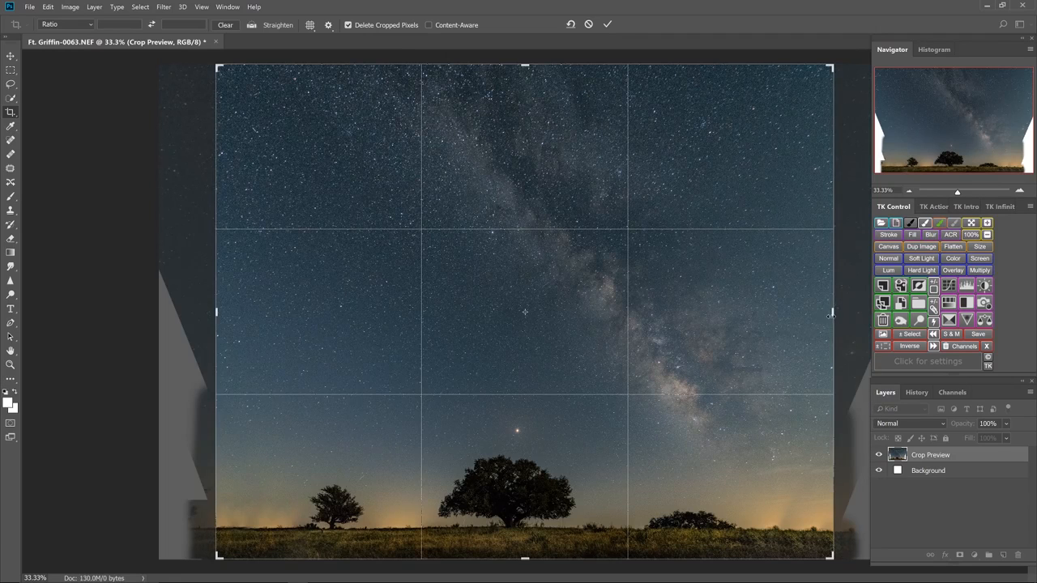
drag(832, 315, 816, 356)
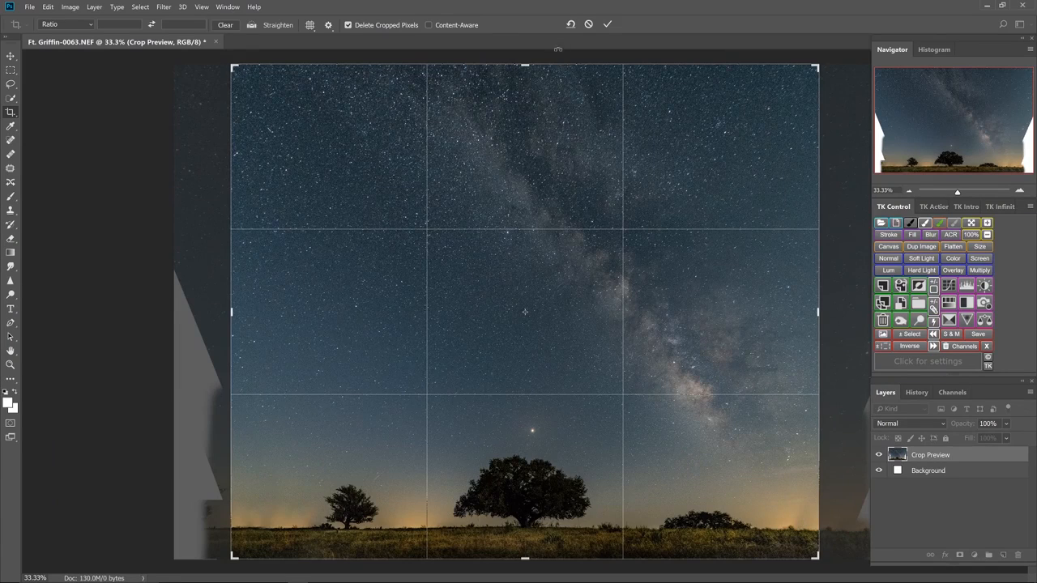
click(603, 27)
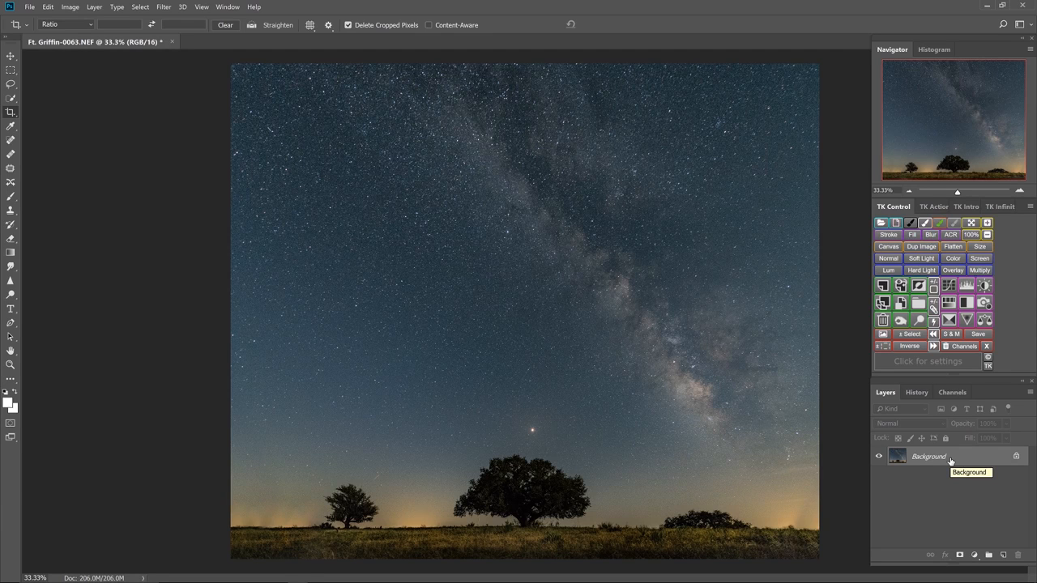
click(26, 9)
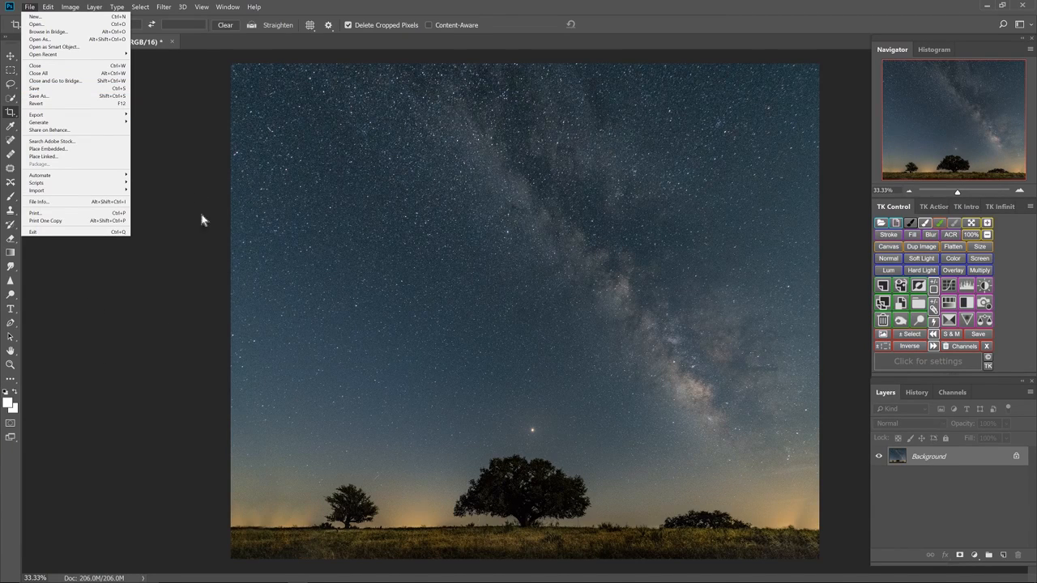
click(166, 127)
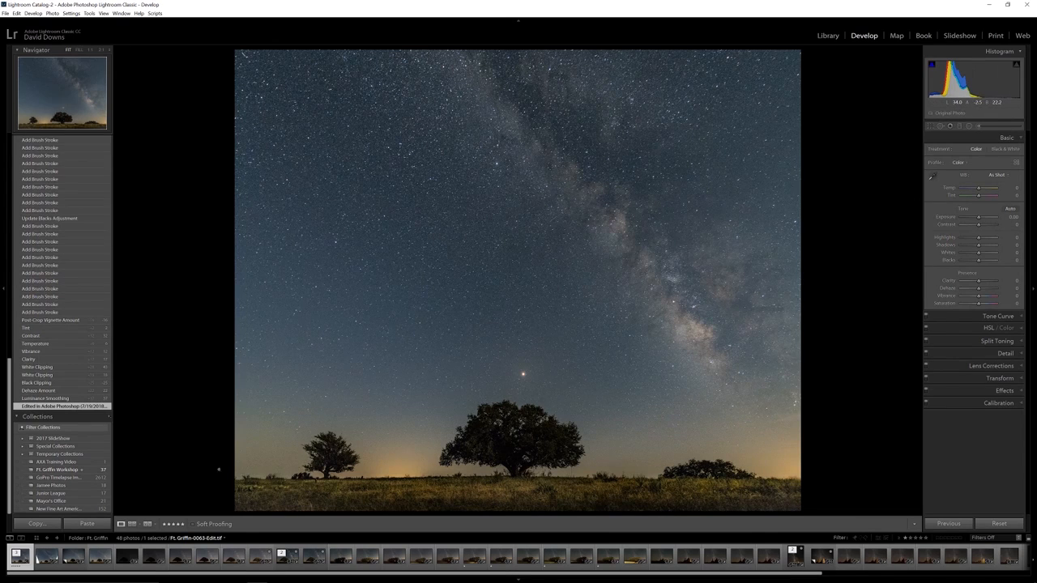
Review the history of Ft. Griffin-0063-Edit.tif in Lightroom, comparing the Luminance Smoothing state and its Detail settings with the Edited in Adobe Photoshop state
scroll(44, 379, up, 10)
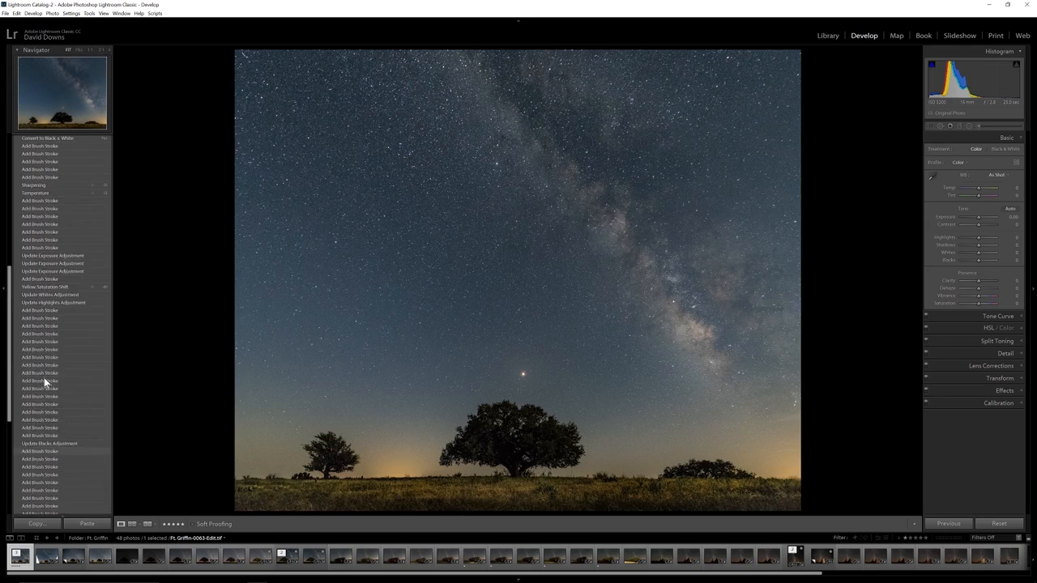
scroll(43, 377, down, 10)
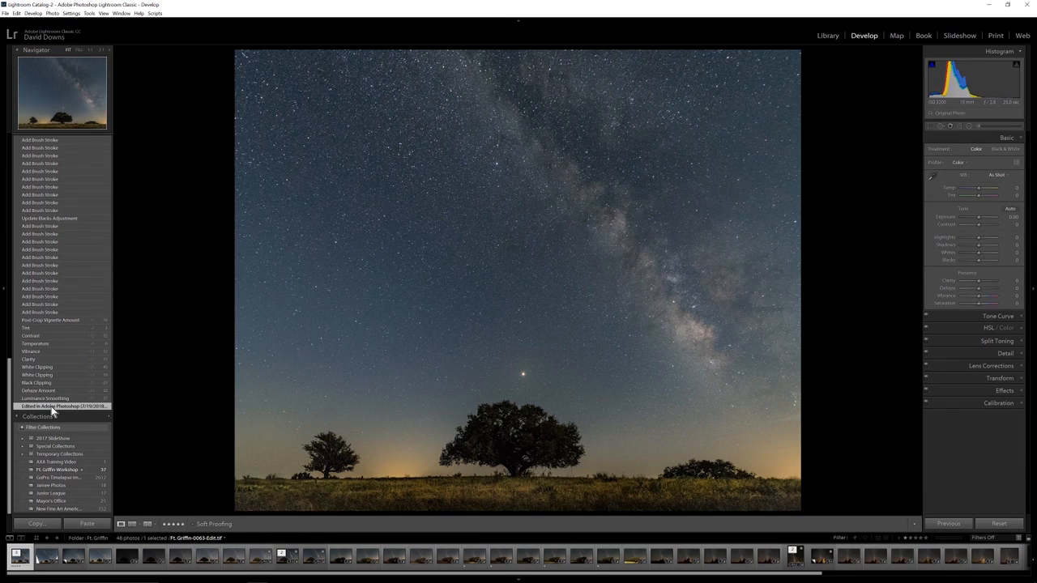
click(52, 396)
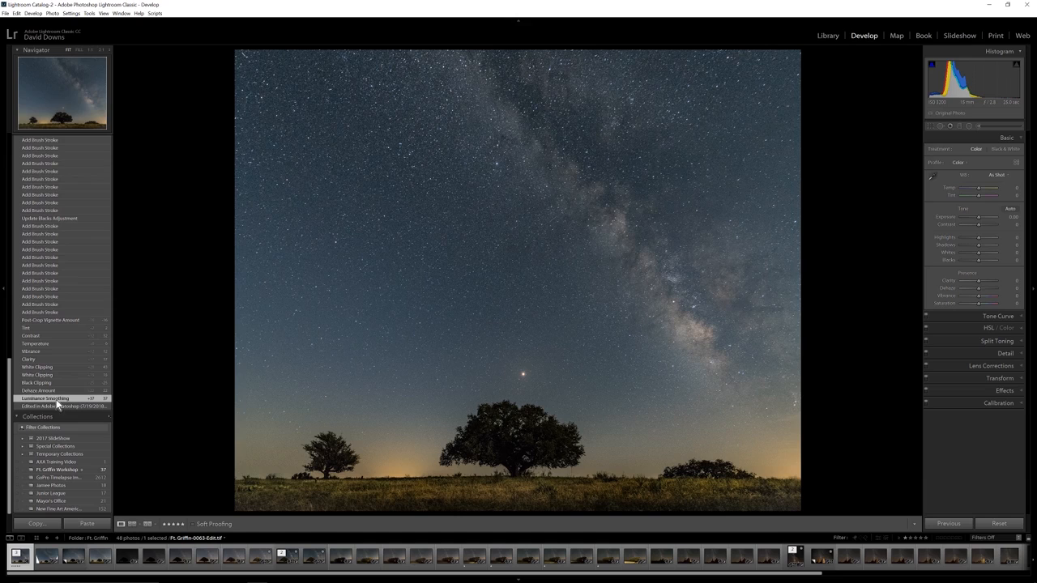
click(997, 354)
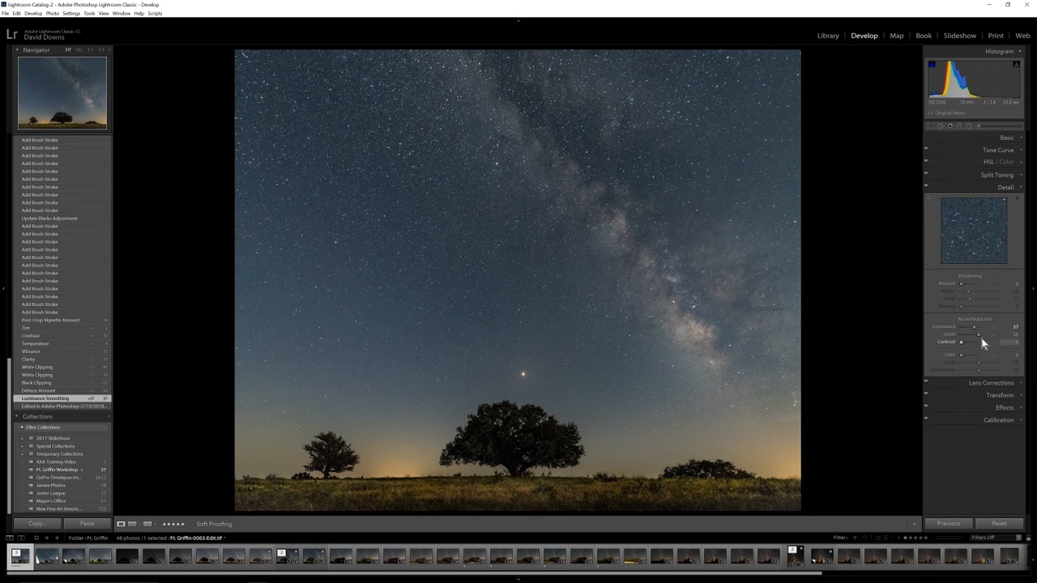
click(62, 408)
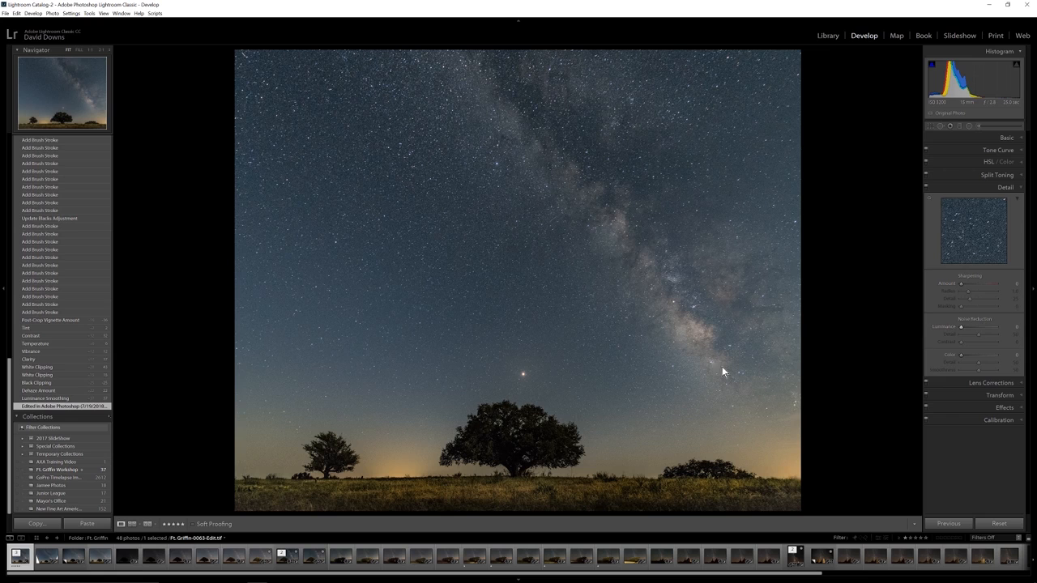
Step through the Luminance Smoothing and Dehaze Amount history states and examine the Dehaze setting in the Basic adjustments
click(61, 398)
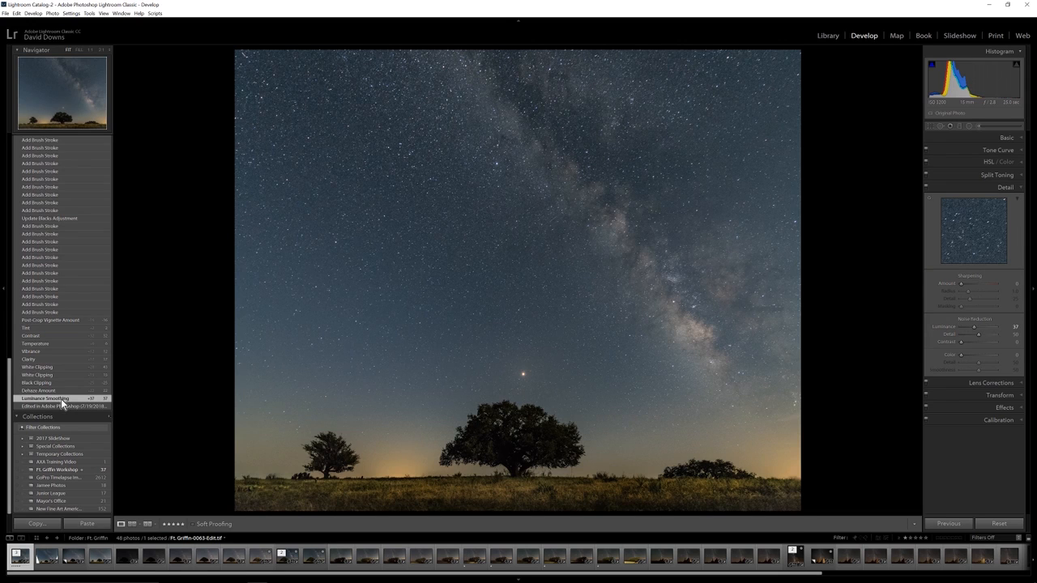
click(48, 391)
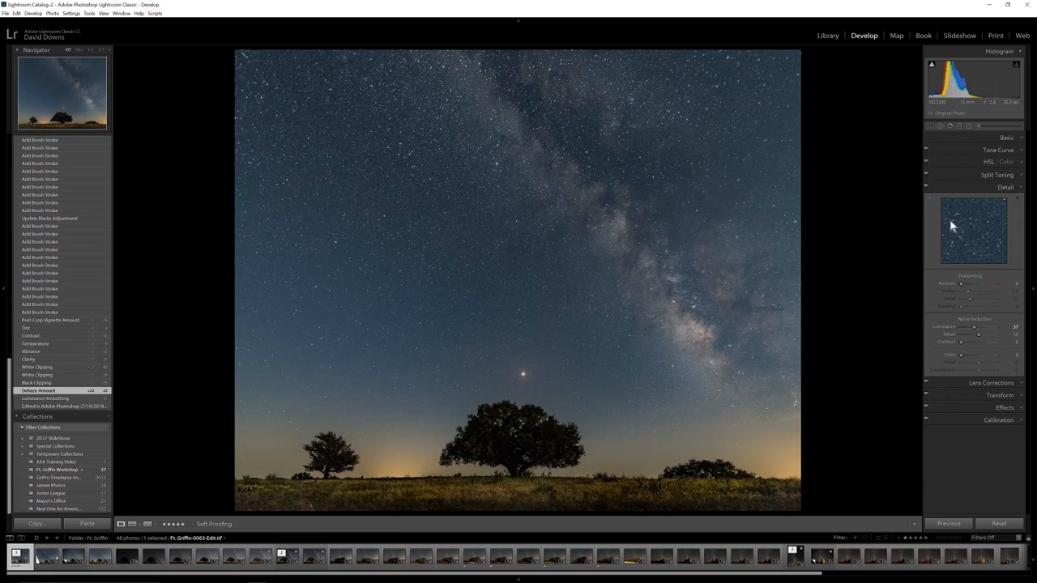
click(978, 139)
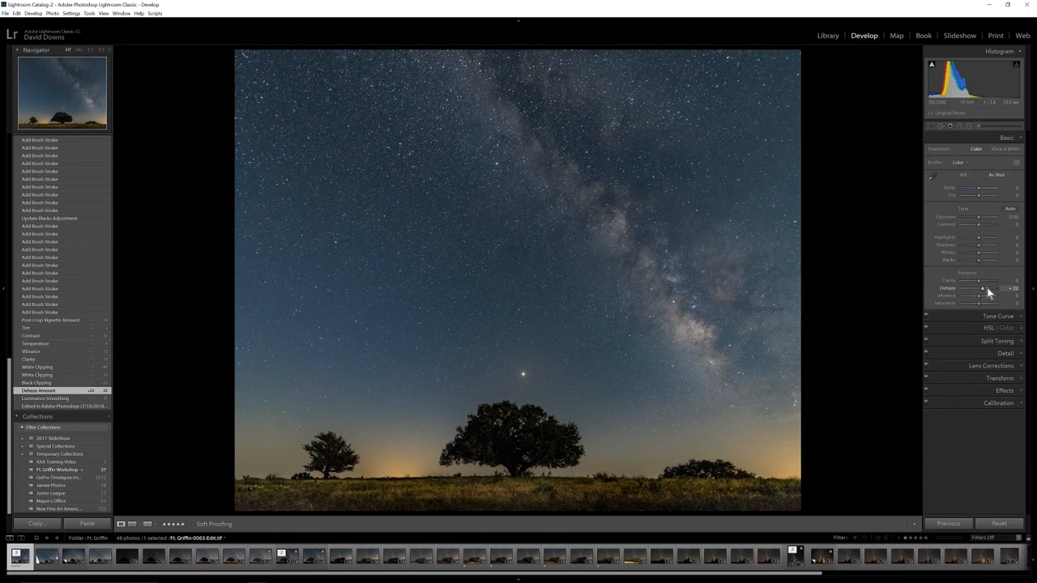
Step through the Black Clipping and both White Clipping history states, checking the photo with the shadow and highlight clipping indicators
click(62, 384)
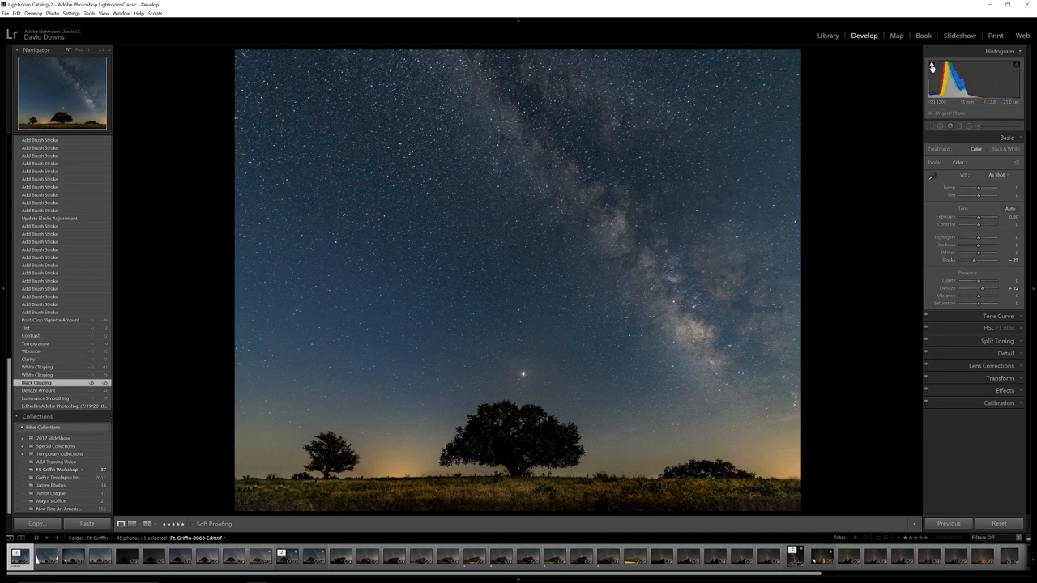
mouse_move(932, 67)
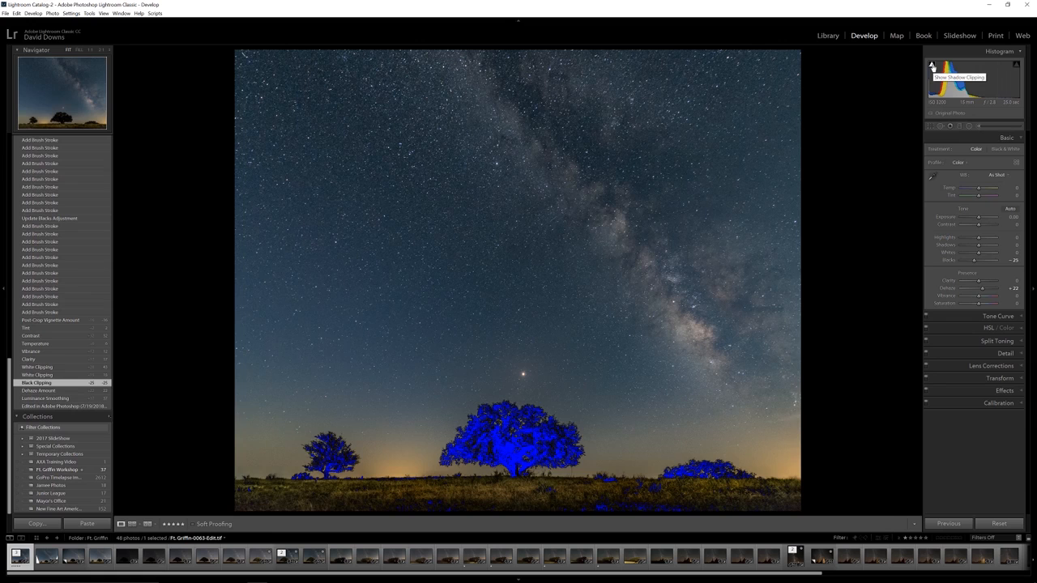
click(1018, 68)
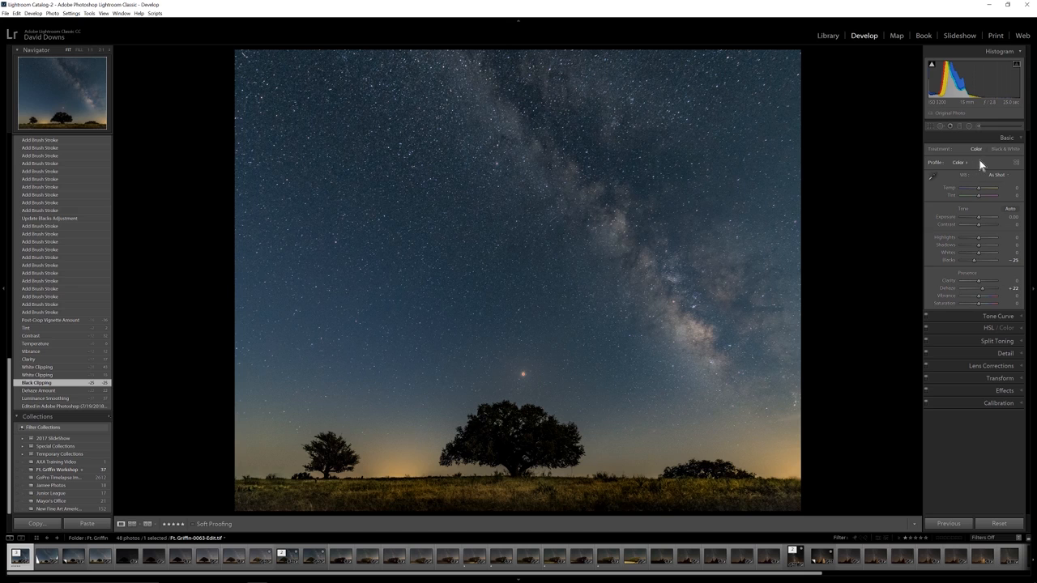
click(44, 376)
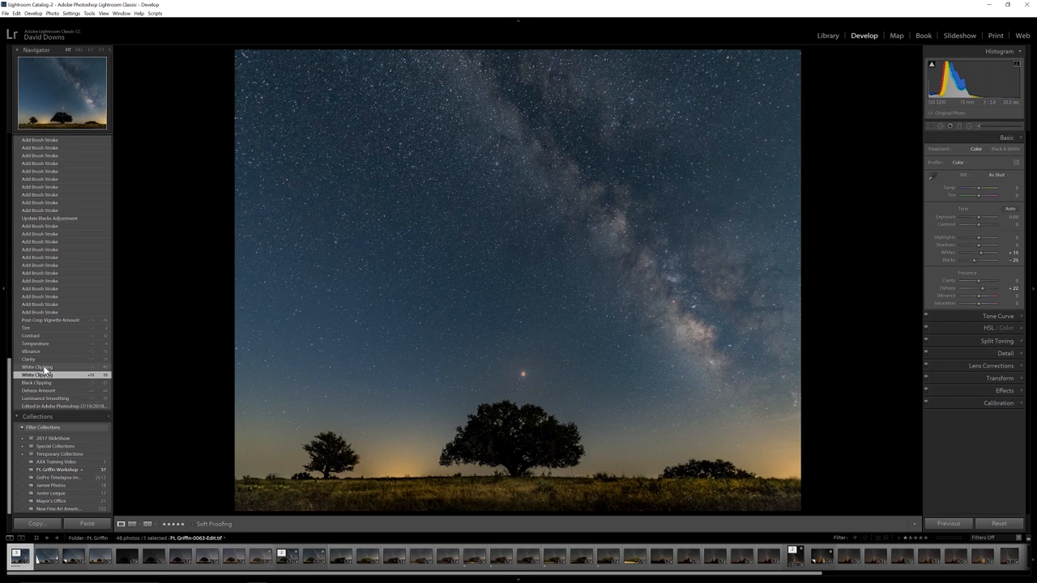
click(46, 368)
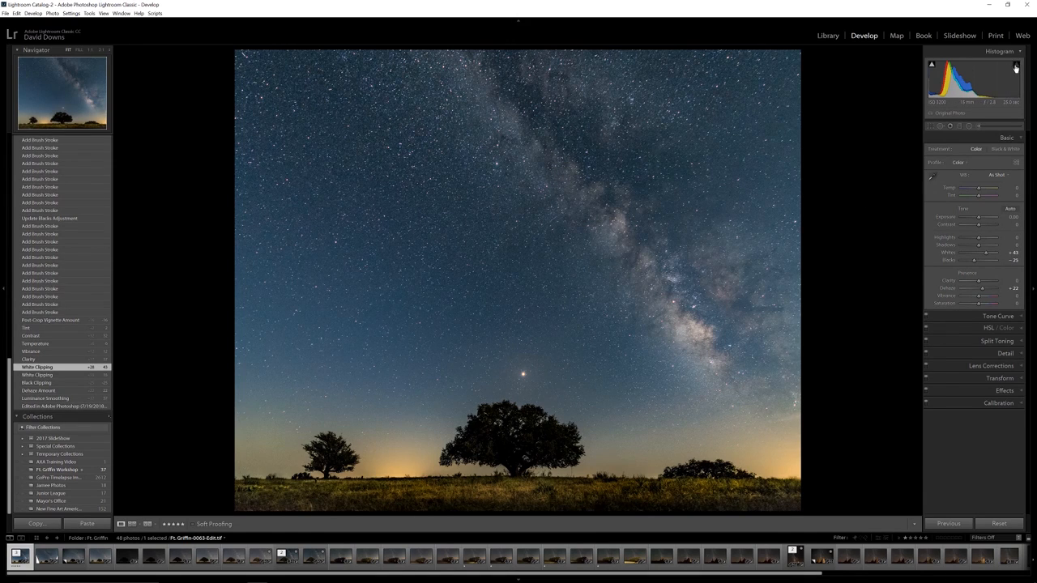
Step through the Clarity, Vibrance, Temperature, Contrast and Tint history states to compare their effect on the photo
click(39, 357)
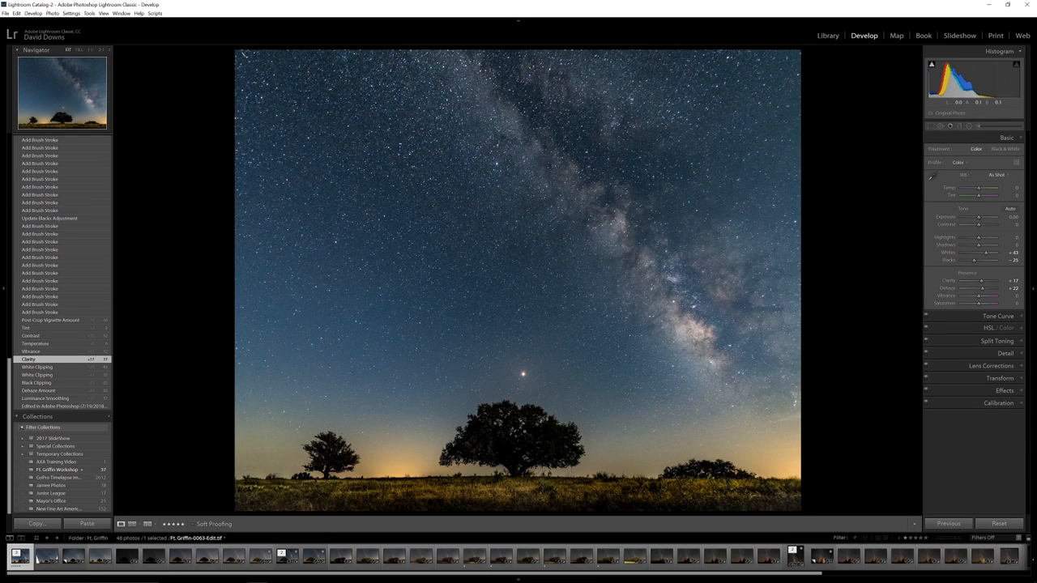
click(35, 353)
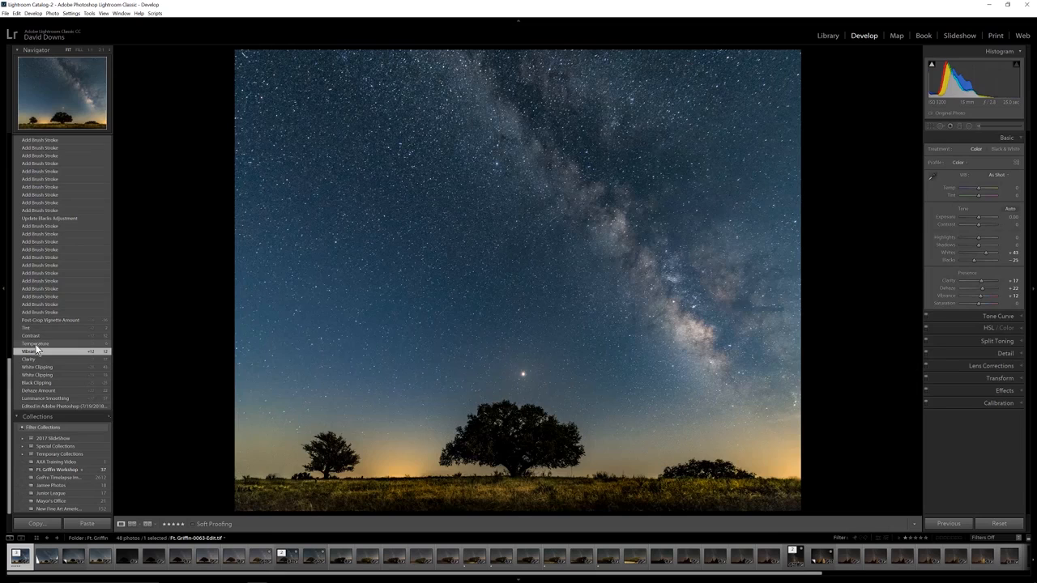
click(36, 346)
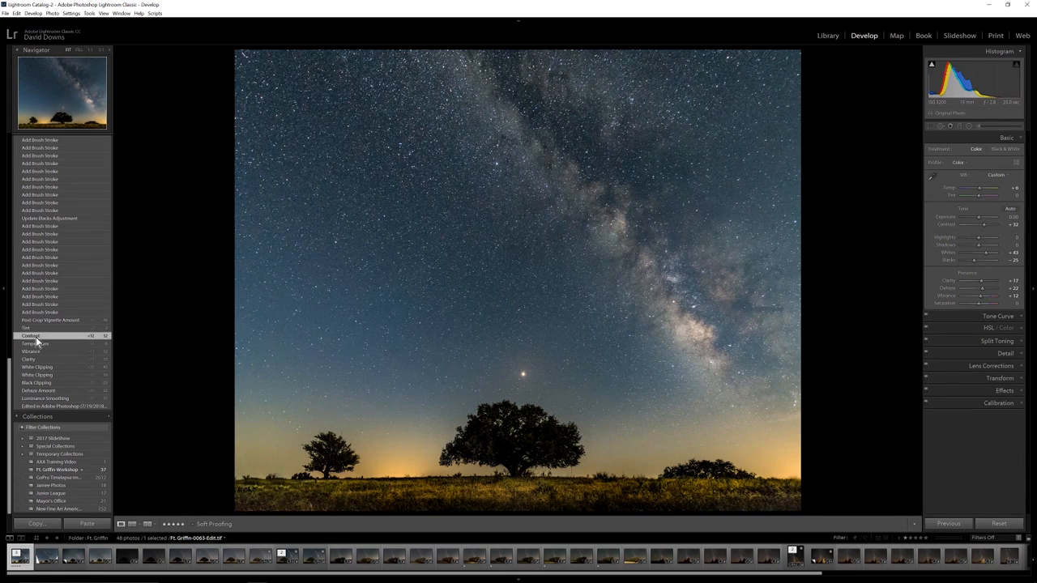
click(36, 336)
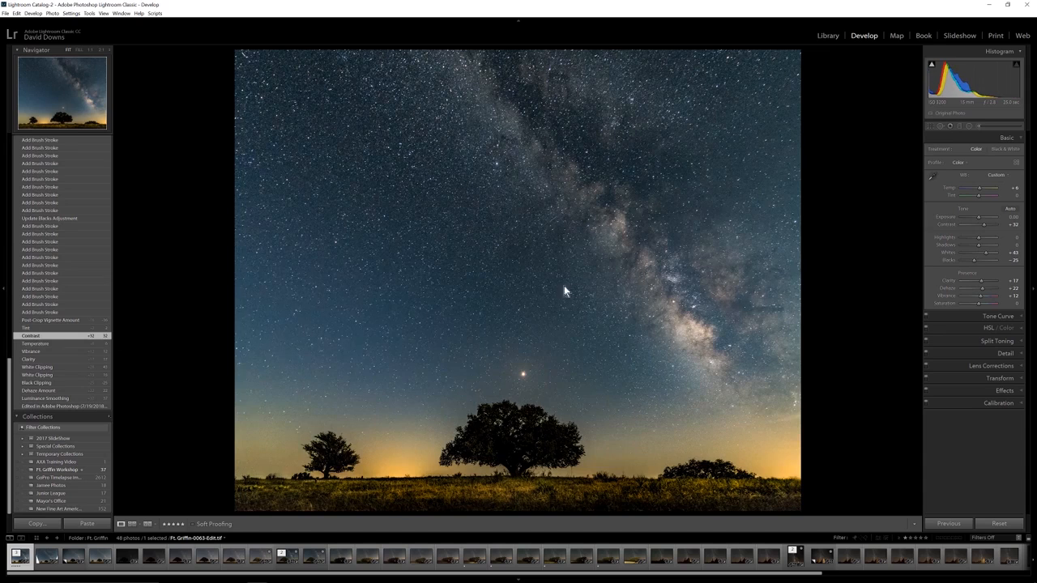
click(40, 328)
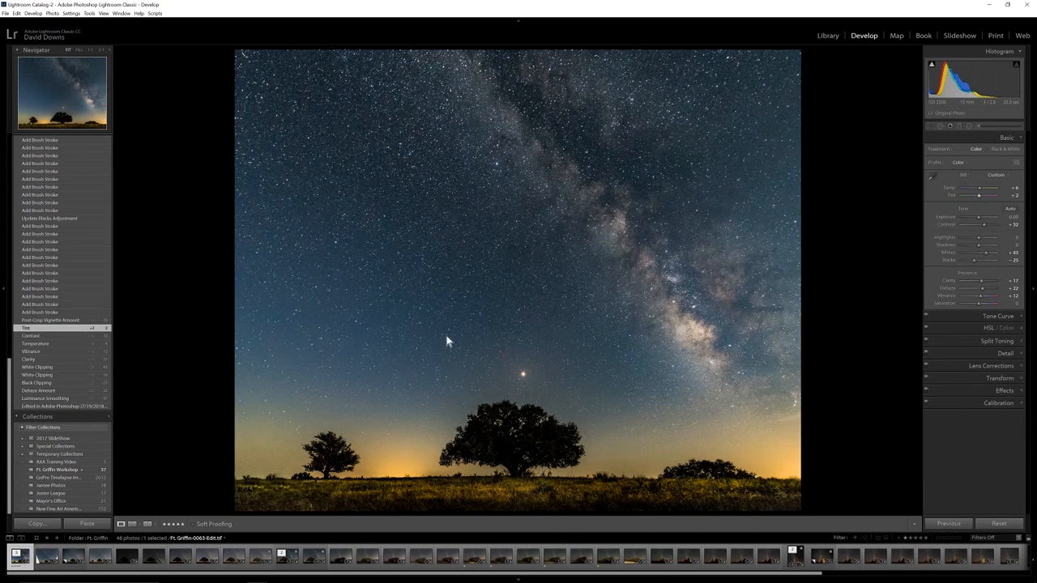
Compare the Post-Crop Vignette Amount history state with the Tint state and examine the vignetting settings in Effects
click(43, 320)
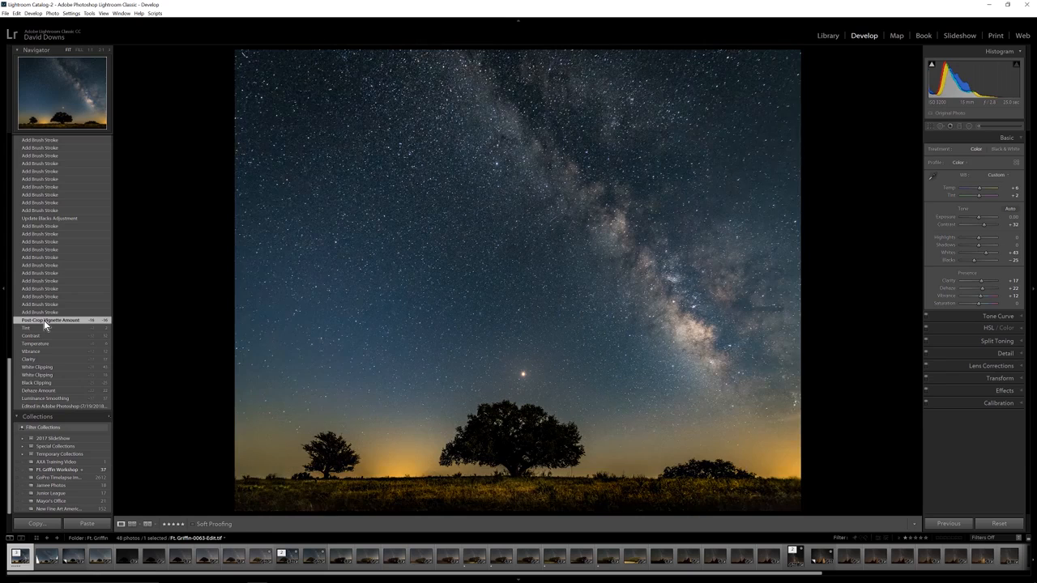
click(974, 392)
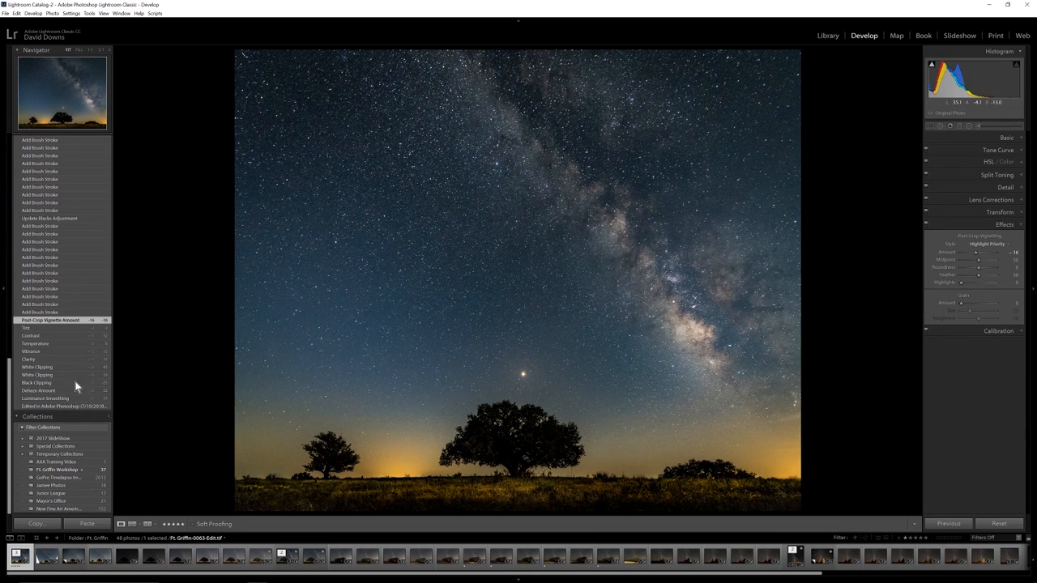
click(37, 327)
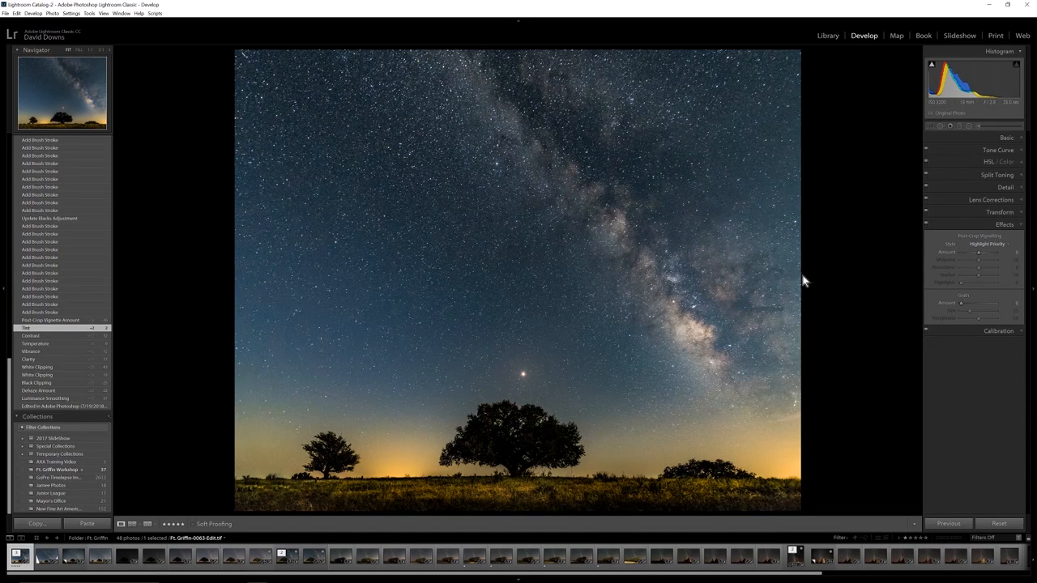
click(56, 320)
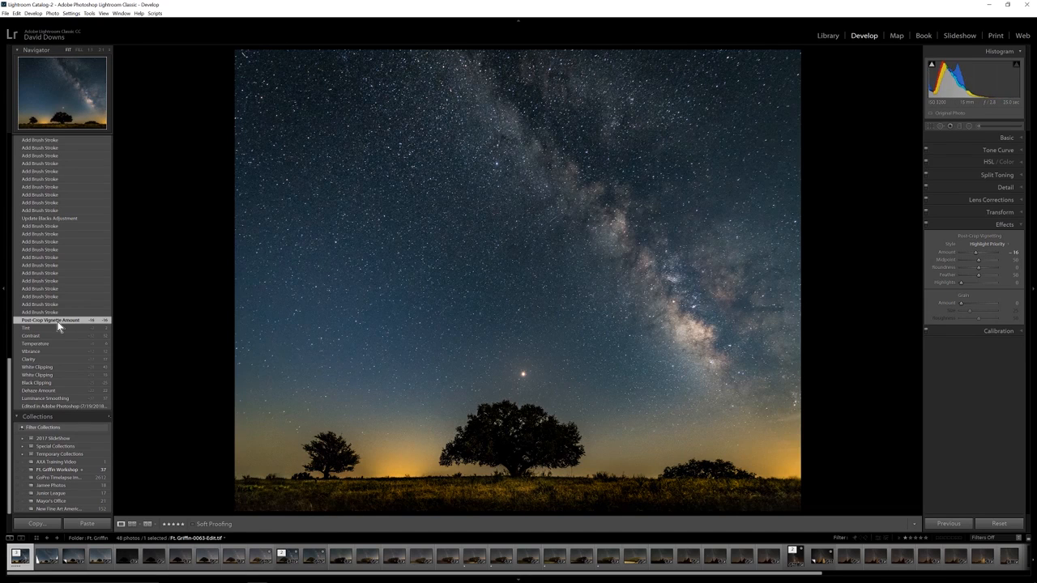
Show the first Add Brush Stroke history state and inspect its Adjustment Brush mask and settings beside the Milky Way's lower core
click(52, 312)
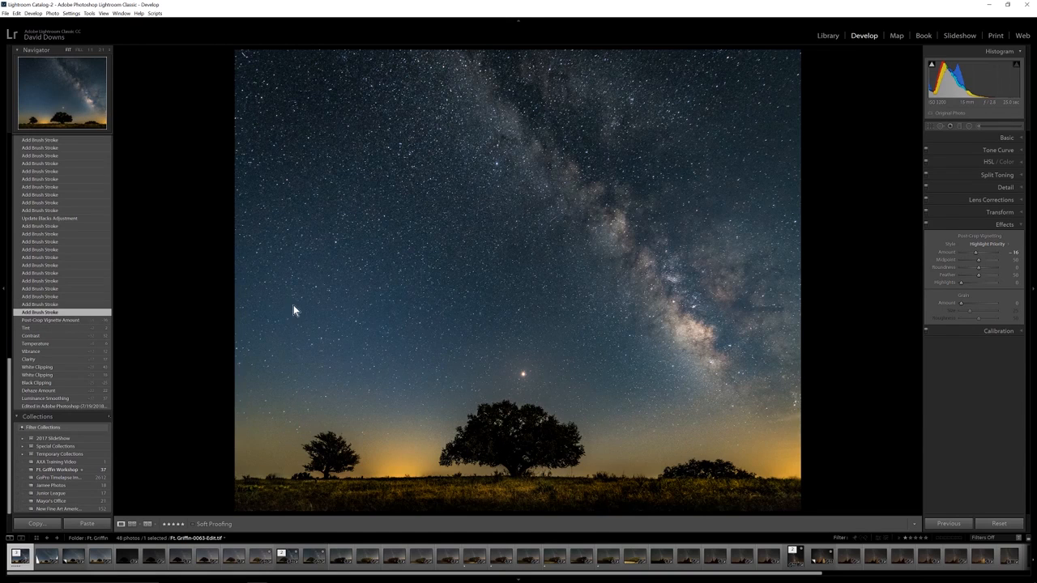
click(968, 139)
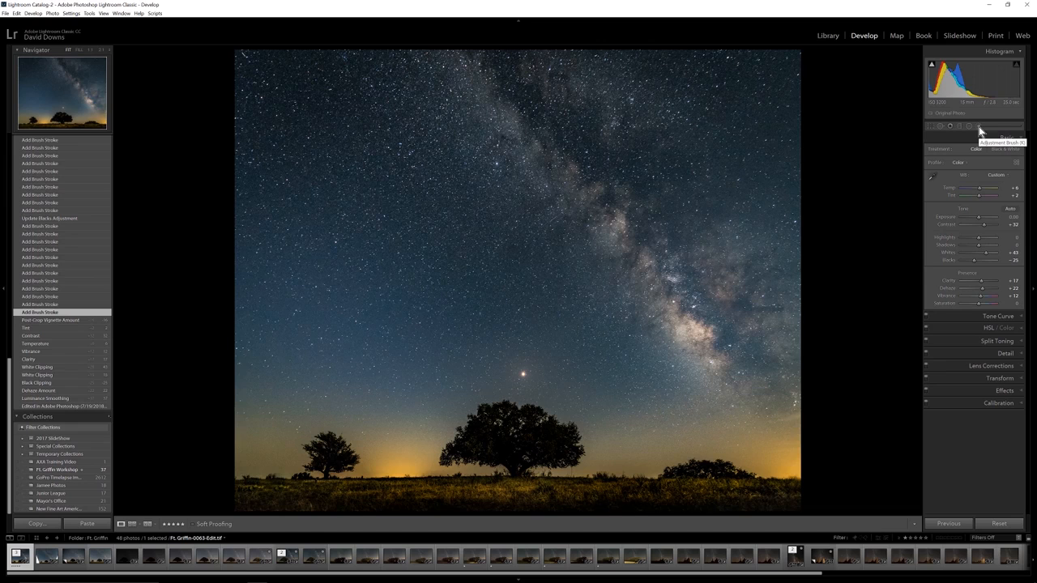
click(979, 131)
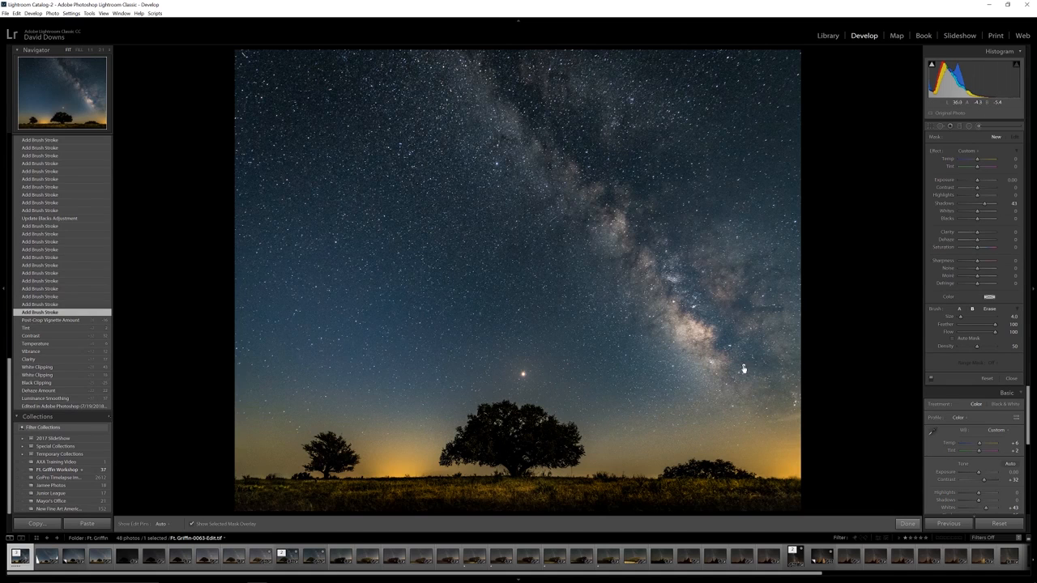
mouse_move(743, 368)
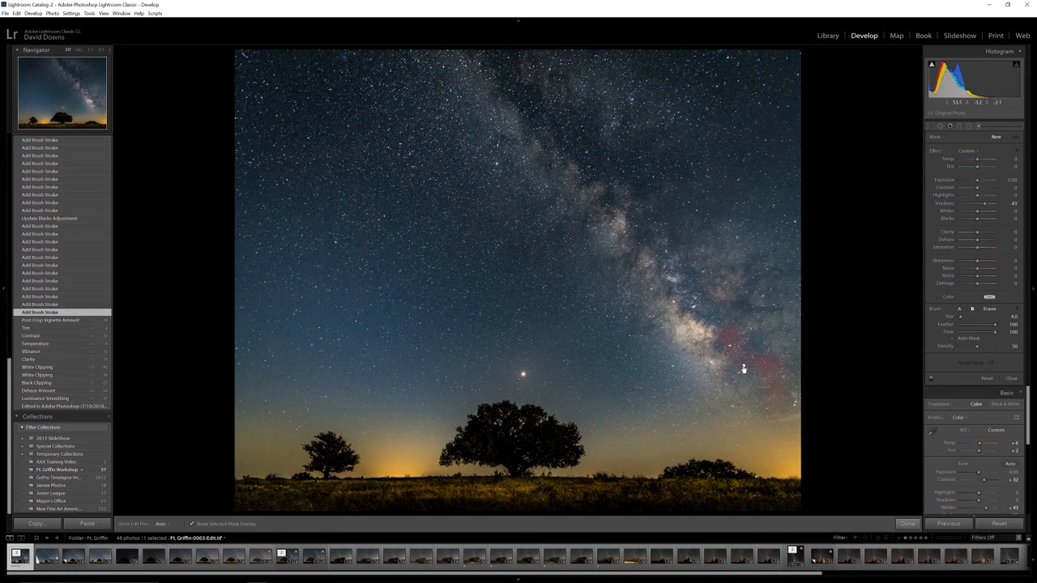
click(743, 369)
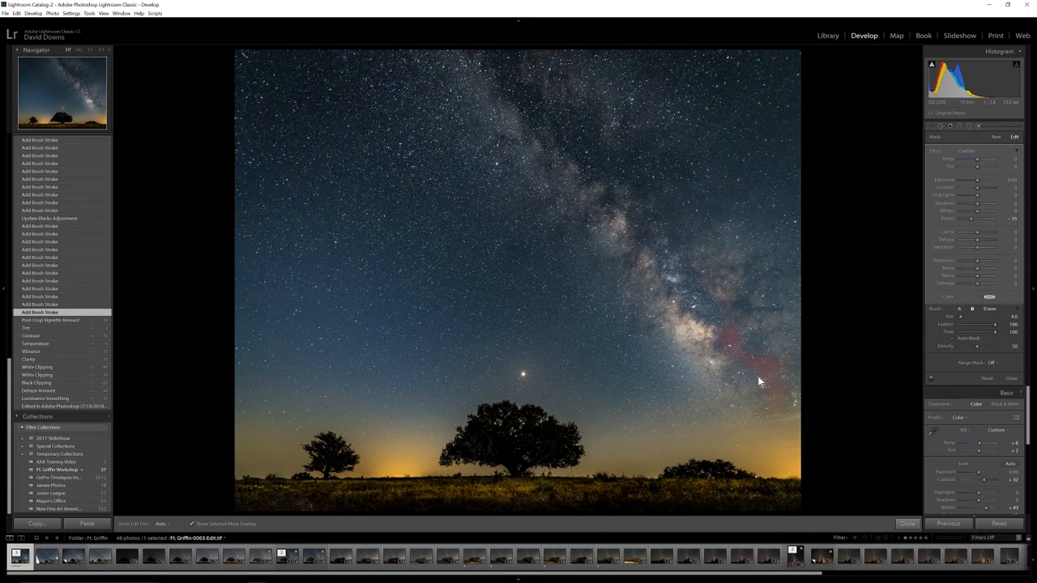
mouse_move(773, 394)
mouse_down()
mouse_move(775, 377)
mouse_move(733, 340)
mouse_move(739, 357)
mouse_up()
click(727, 331)
Step through the following Add Brush Stroke history states along the Milky Way's dark lanes up to the Update Blacks Adjustment state
click(42, 305)
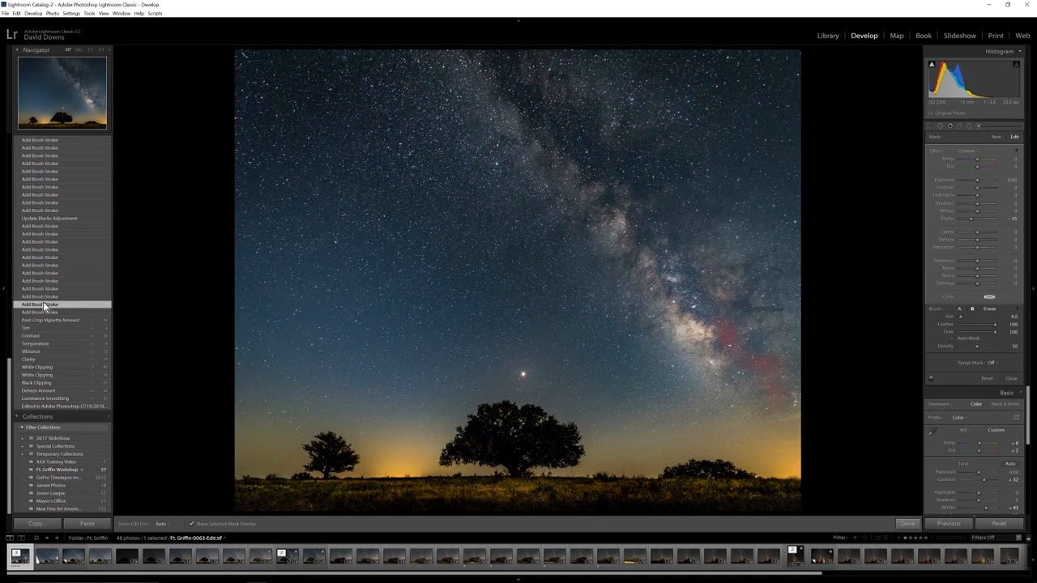
click(44, 298)
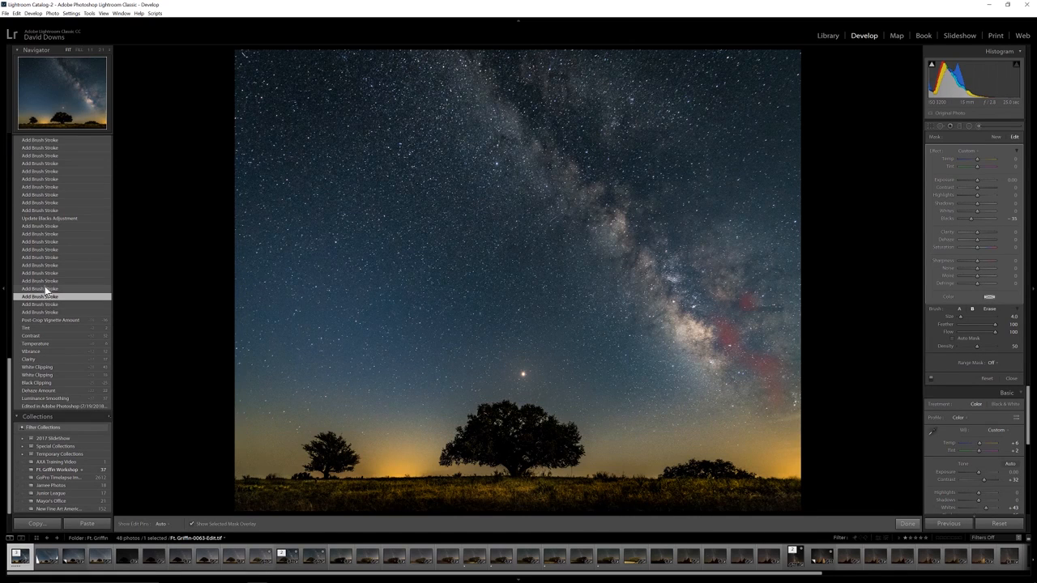
click(44, 288)
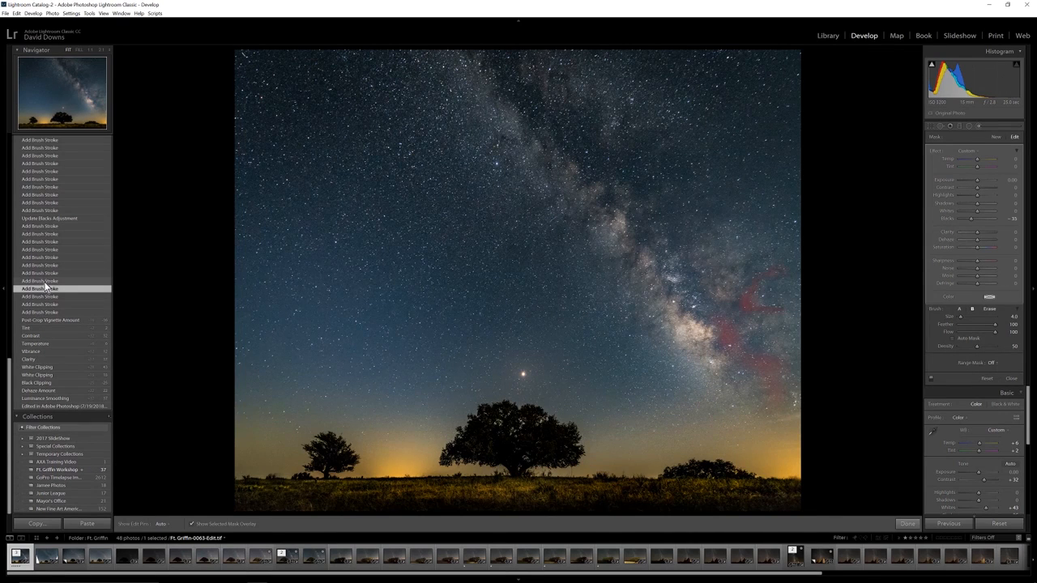
click(44, 282)
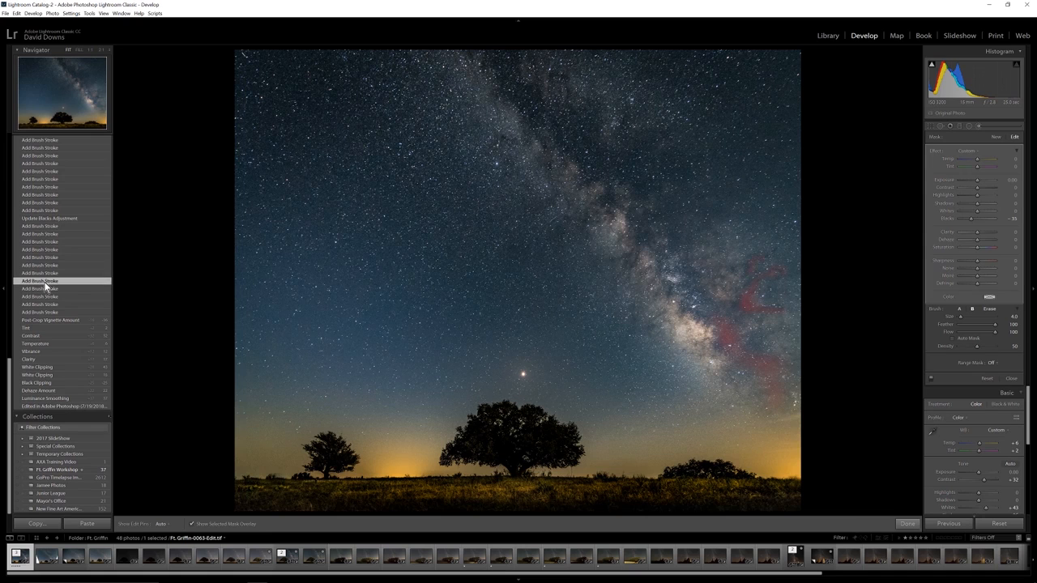
click(46, 274)
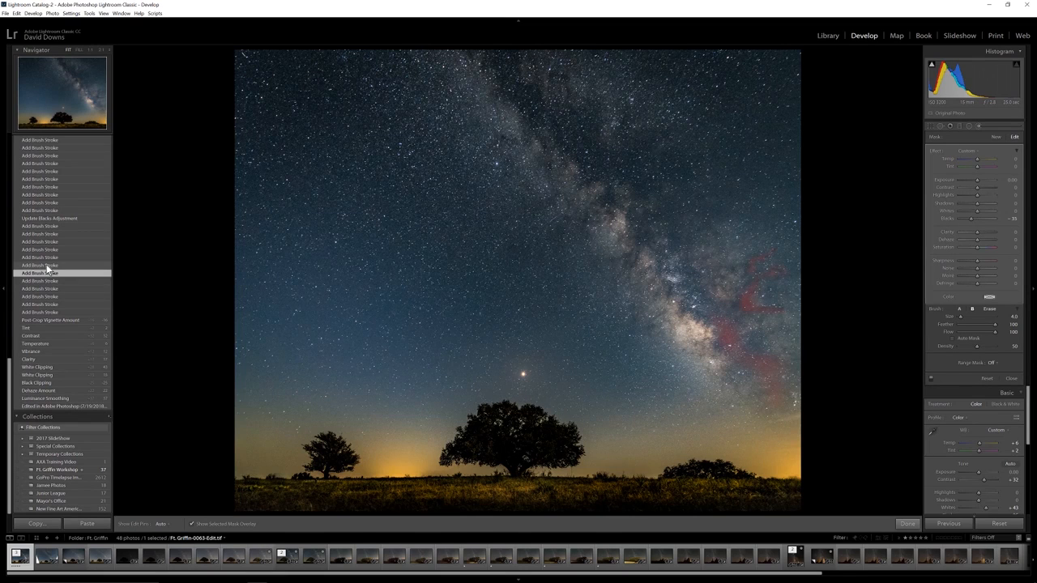
click(46, 266)
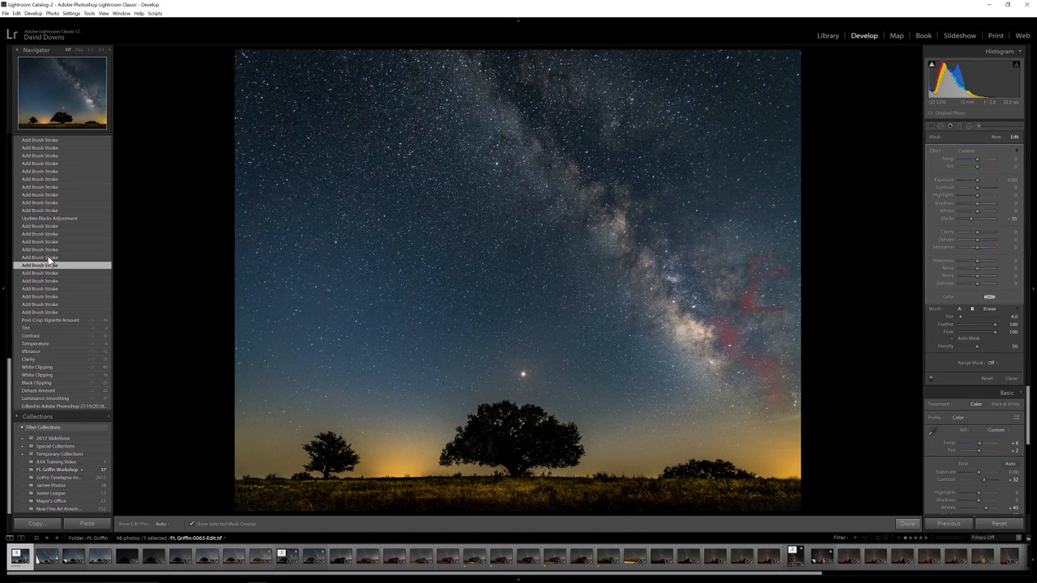
click(51, 226)
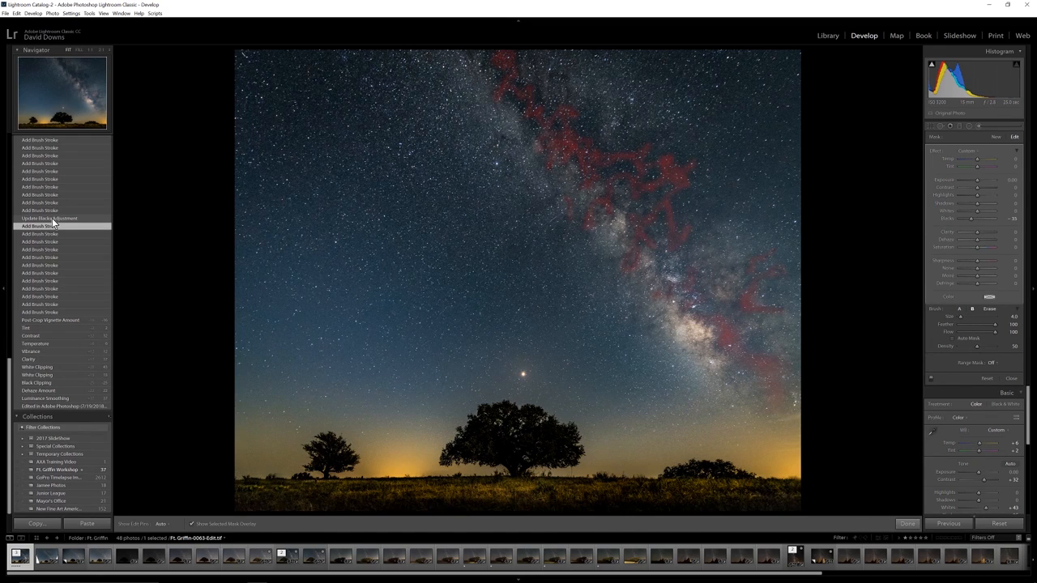
click(52, 218)
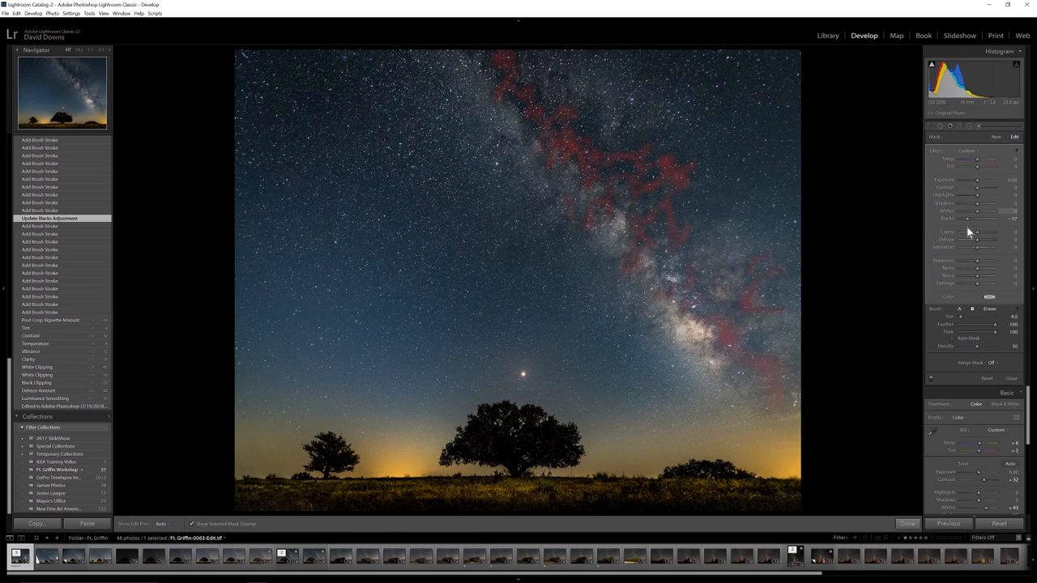
Show the brush stroke state following Update Blacks Adjustment and inspect the new Adjustment Brush pin on the bright Milky Way core
click(49, 209)
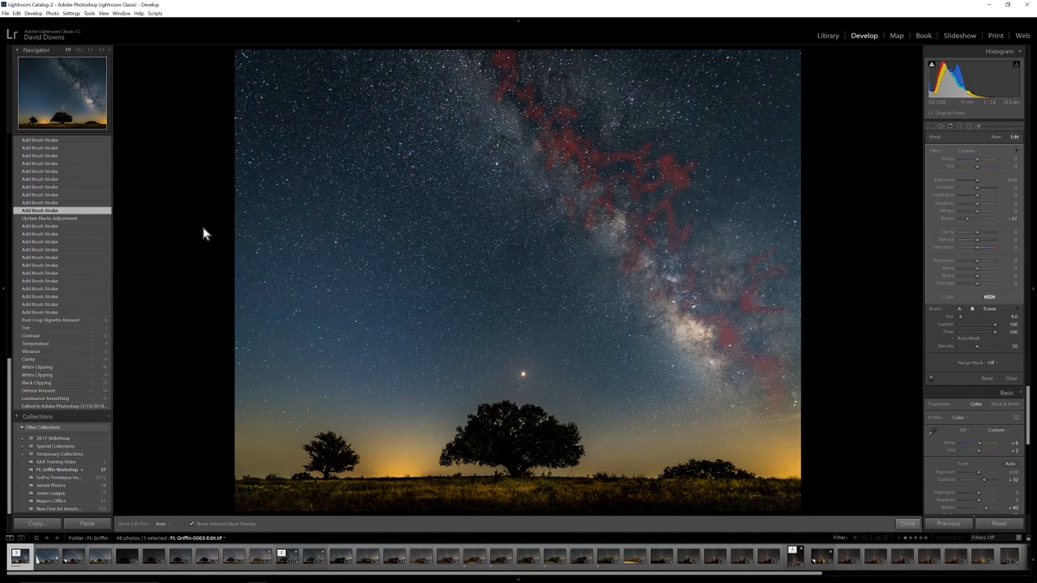
click(978, 127)
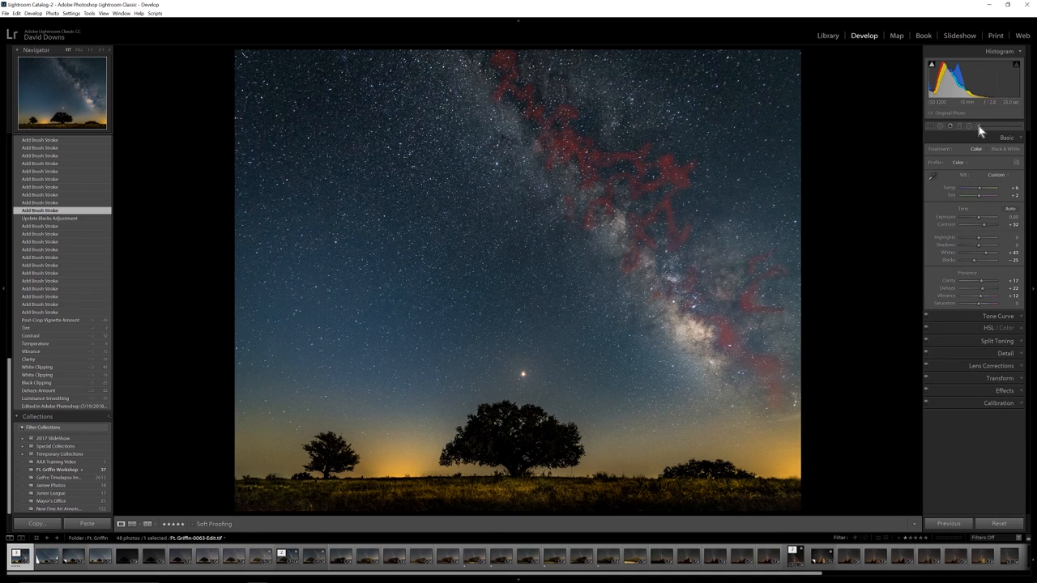
click(978, 127)
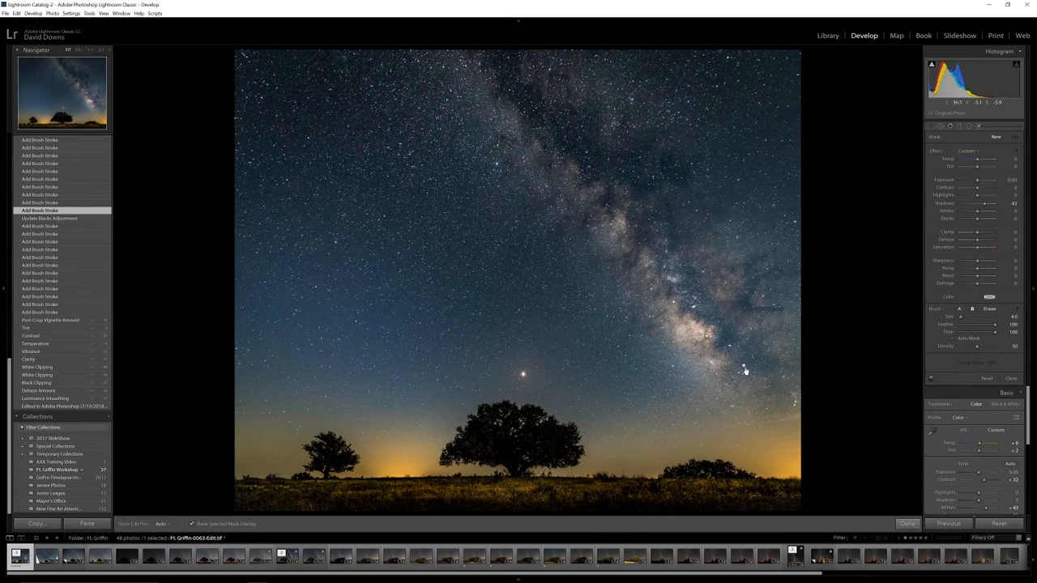
mouse_move(708, 341)
click(707, 338)
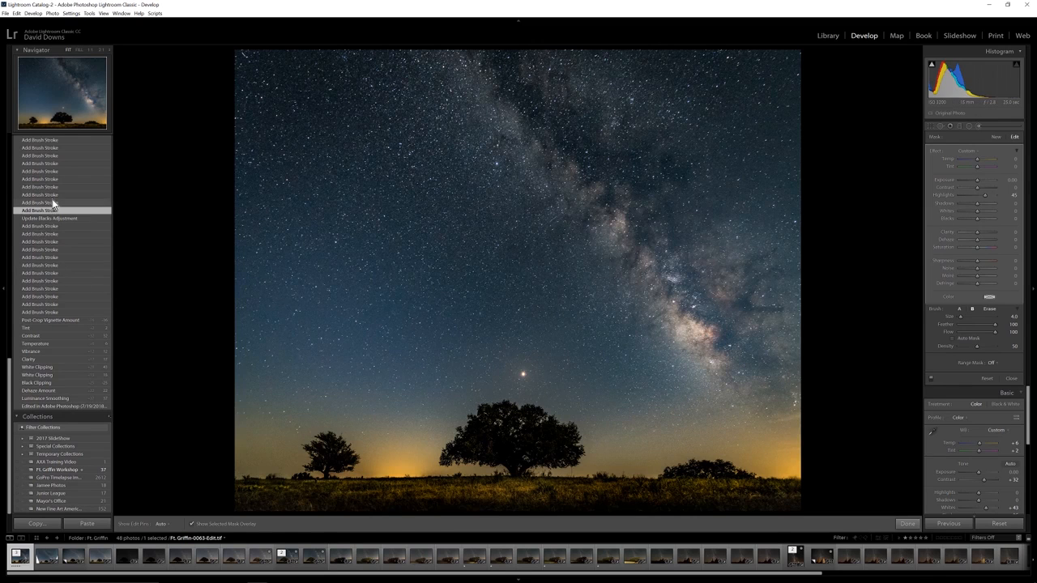
scroll(51, 198, up, 5)
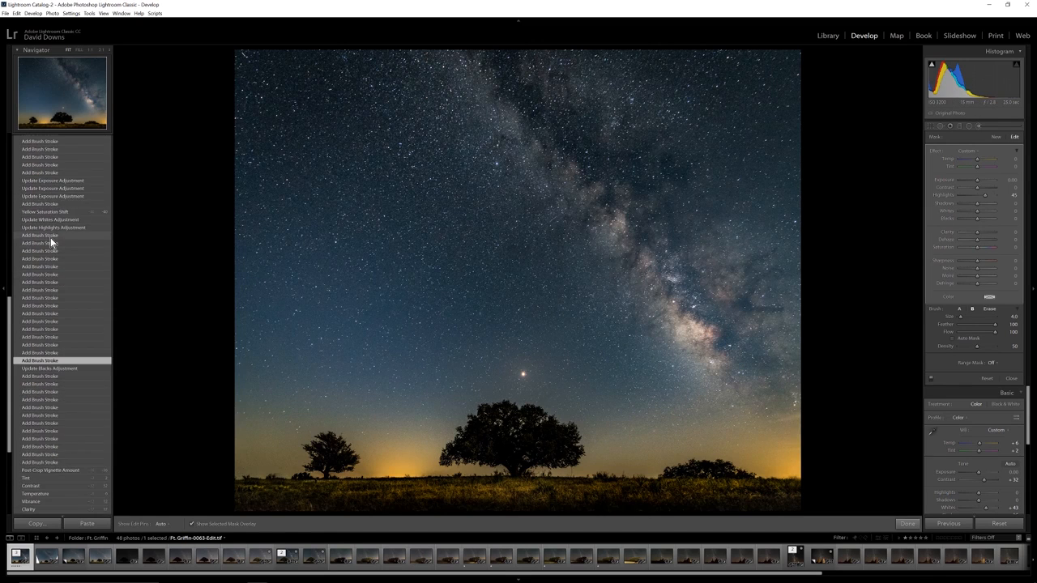
Step from the last core Add Brush Stroke state through Update Highlights Adjustment and Update Whites Adjustment, inspecting the brush mask and settings, and close the brush
click(51, 235)
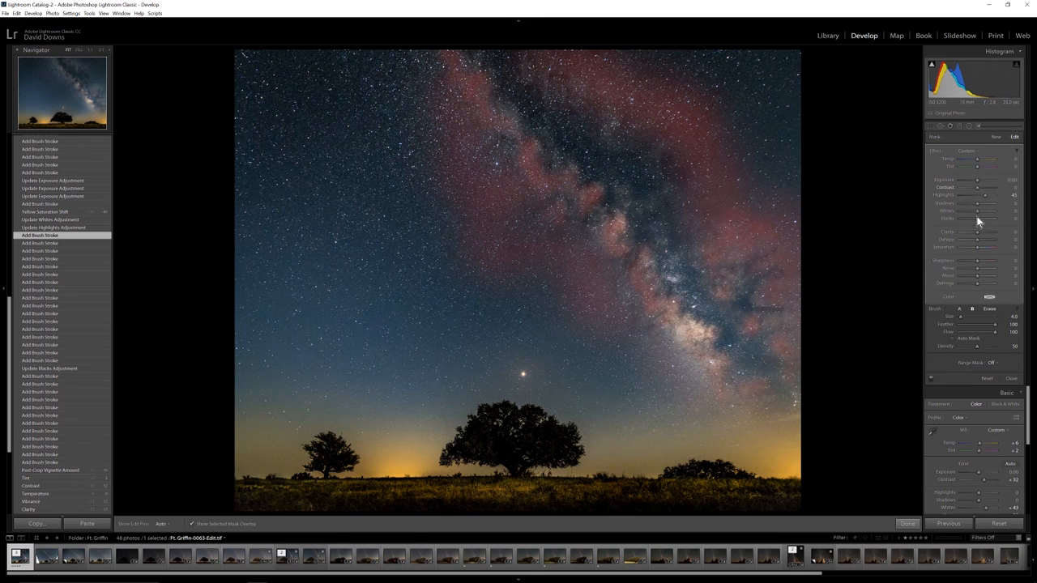
click(52, 228)
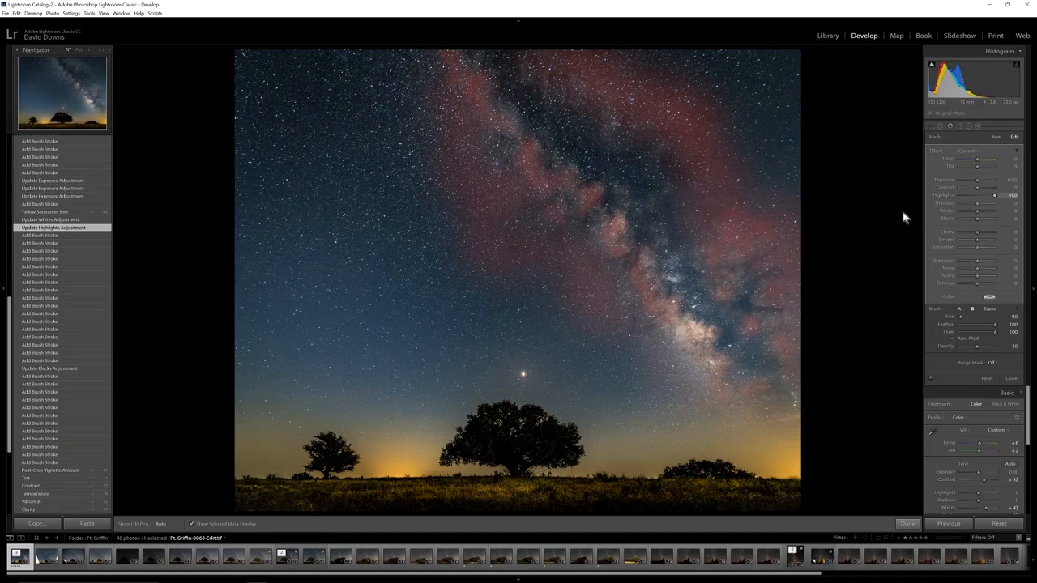
click(50, 219)
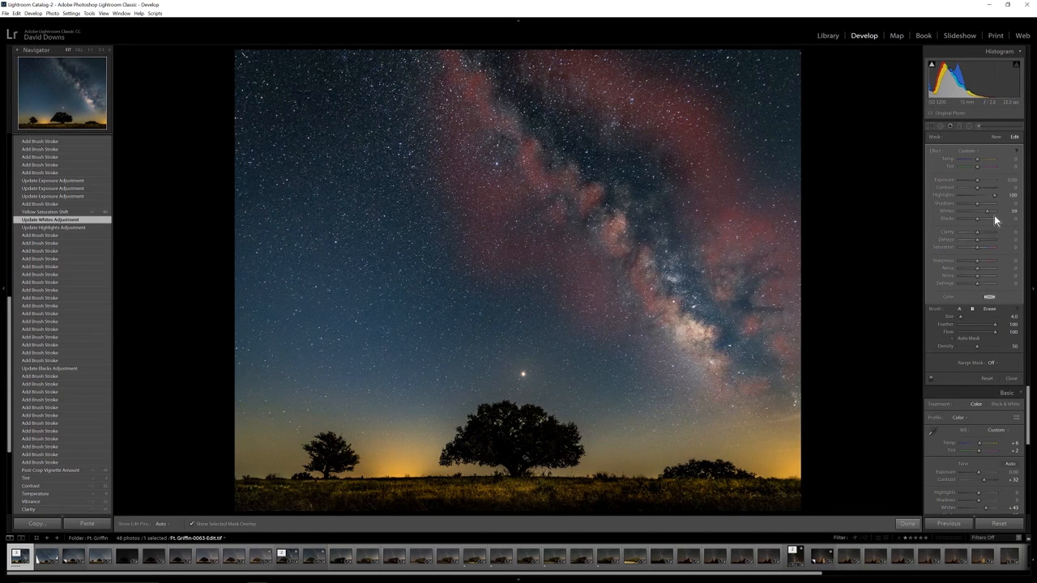
click(979, 129)
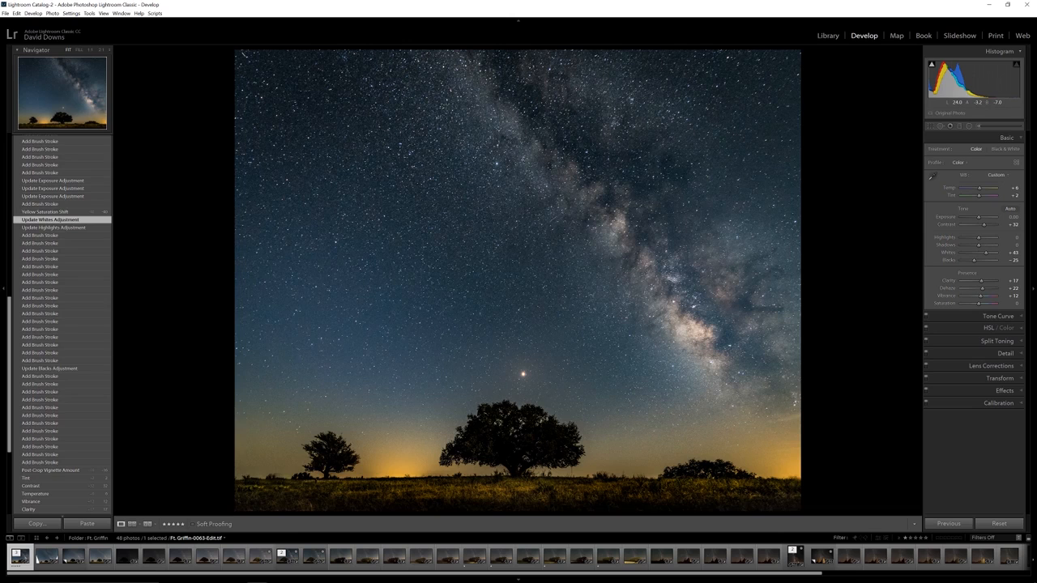
Show the Yellow Saturation Shift history state and step through the Add Brush Stroke states preceding the Temperature state, examining the trees and foreground
scroll(53, 203, up, 5)
click(46, 386)
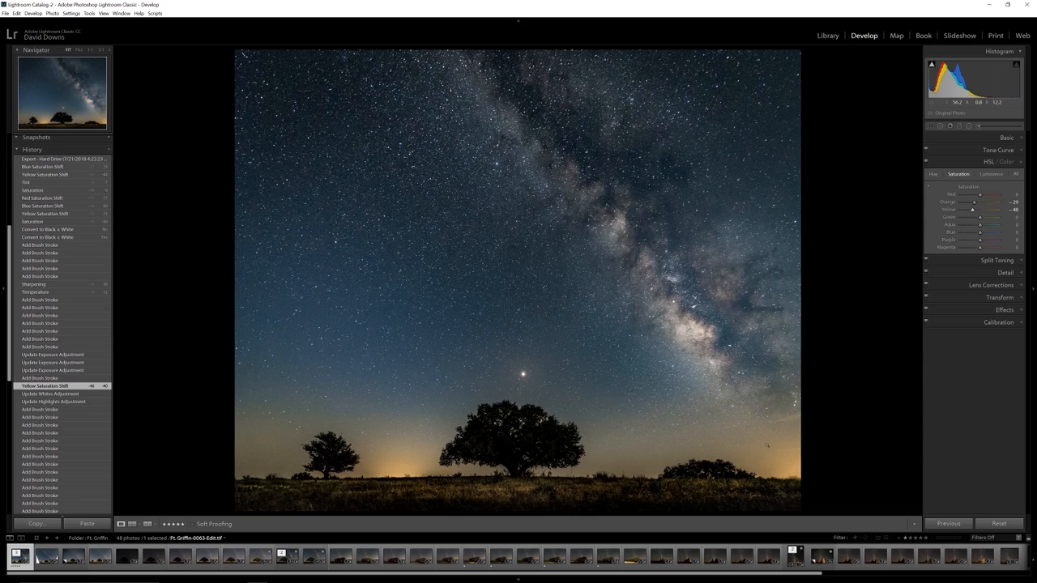
click(45, 347)
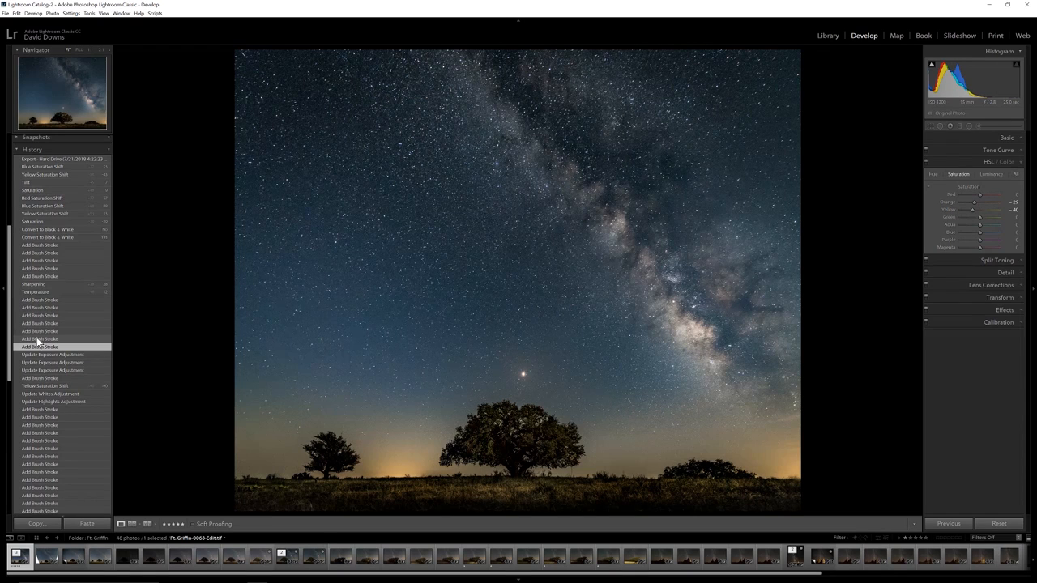
click(38, 339)
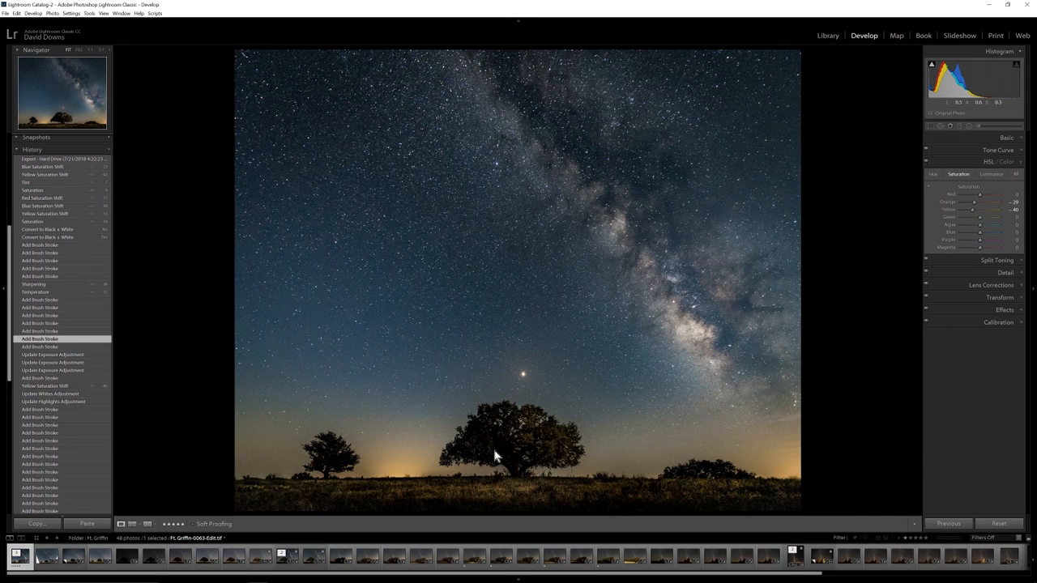
click(47, 317)
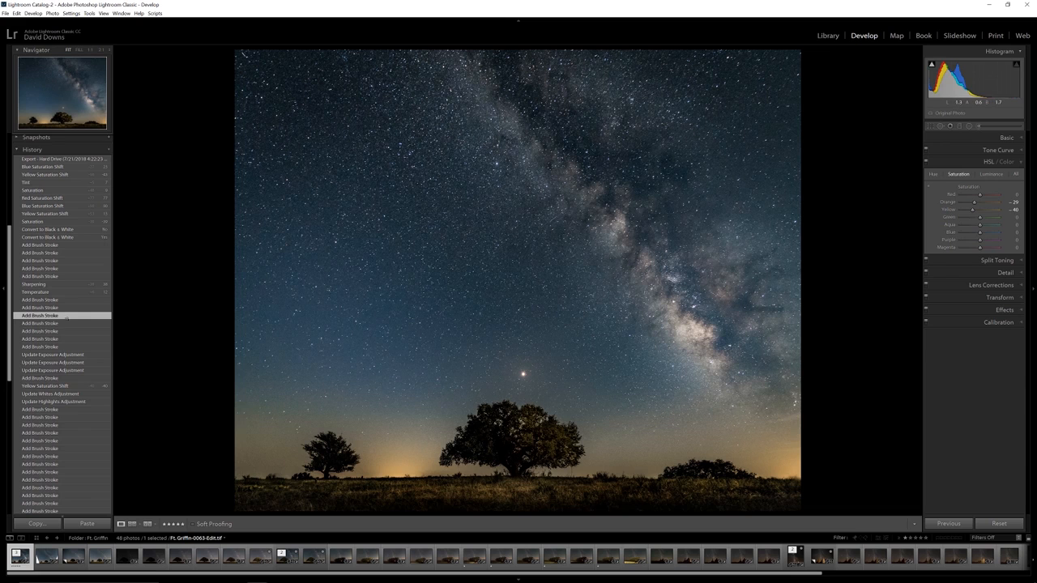
click(39, 307)
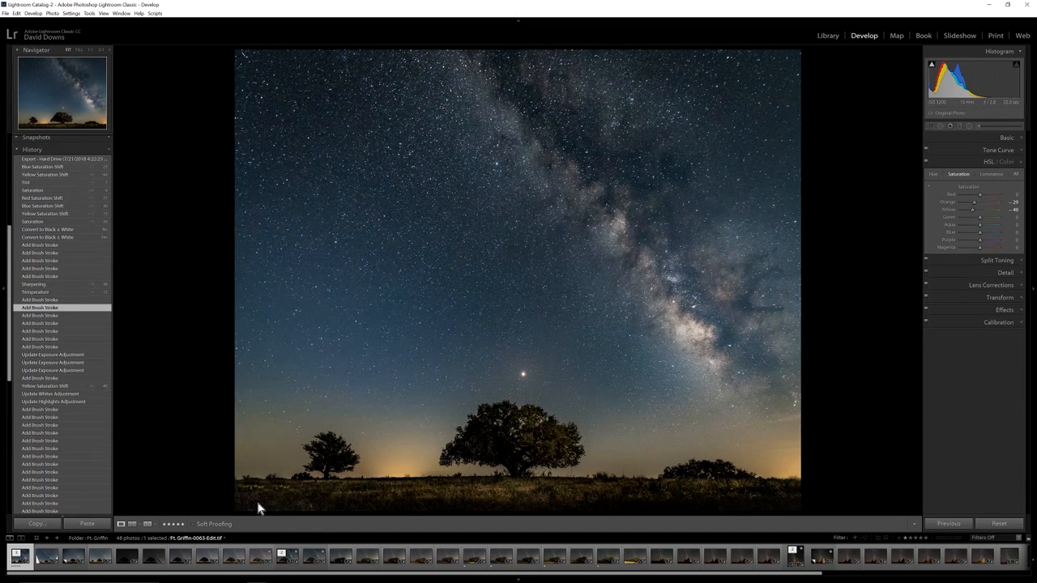
key(ctrl+z)
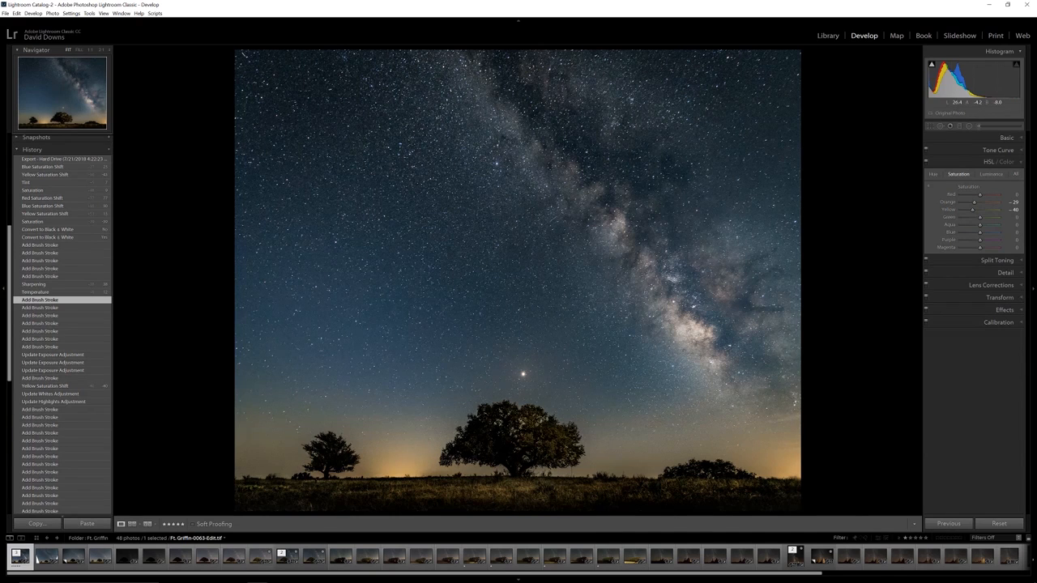
Show the Temperature and Sharpening history states, examining the white balance in Basic and the sharpening settings in Detail
click(32, 292)
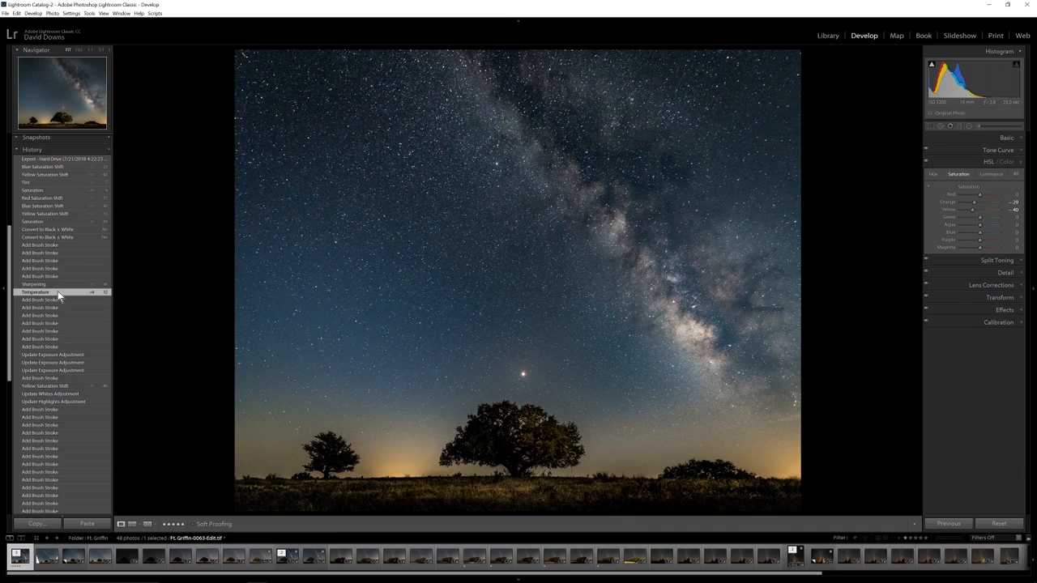
click(952, 137)
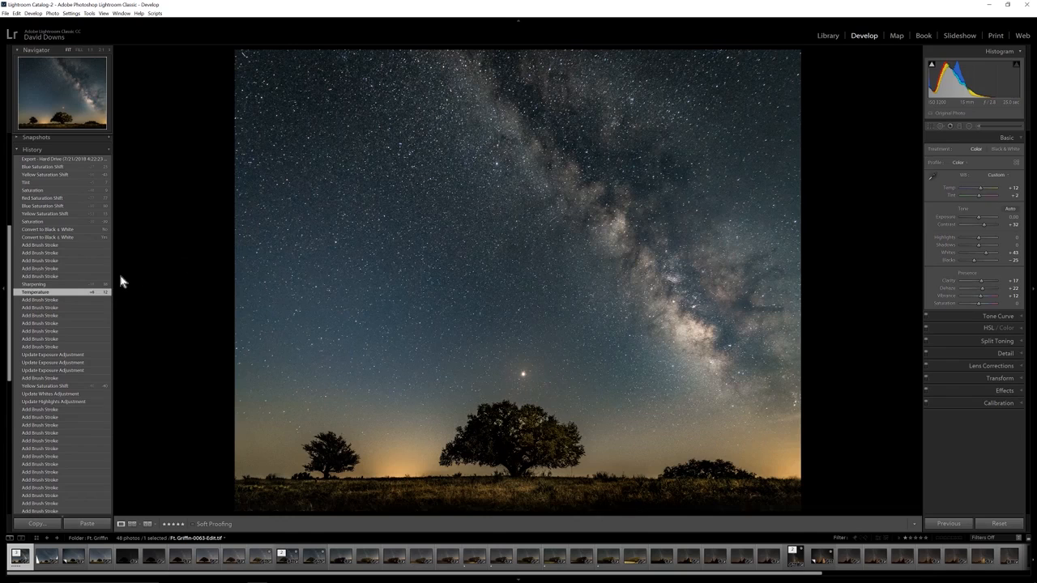
click(33, 287)
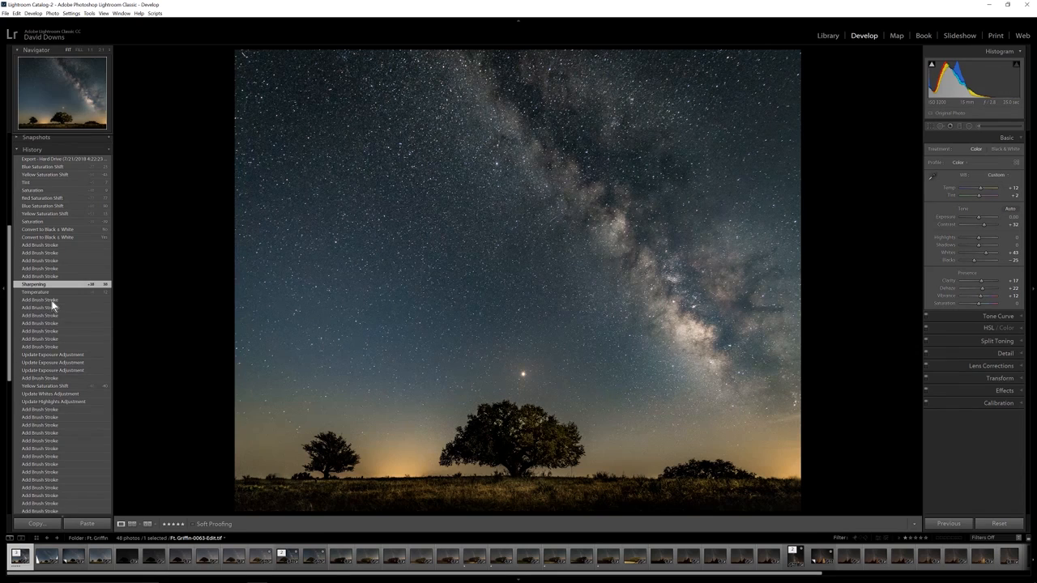
click(951, 354)
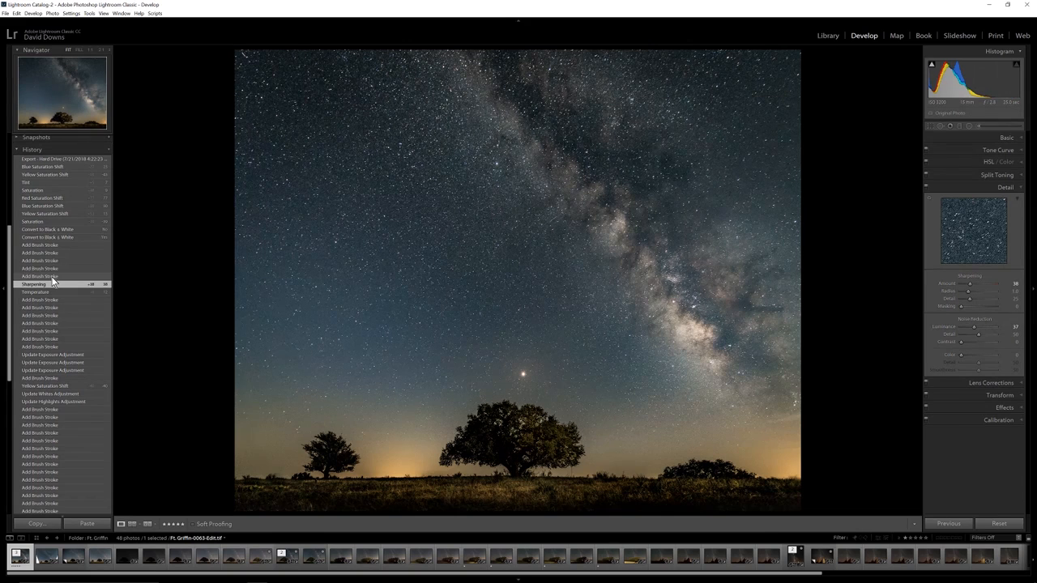
Show the last Add Brush Stroke state before the black-and-white conversion and inspect the foreground, right-edge and sky Adjustment Brush pins with mask overlays
key(k)
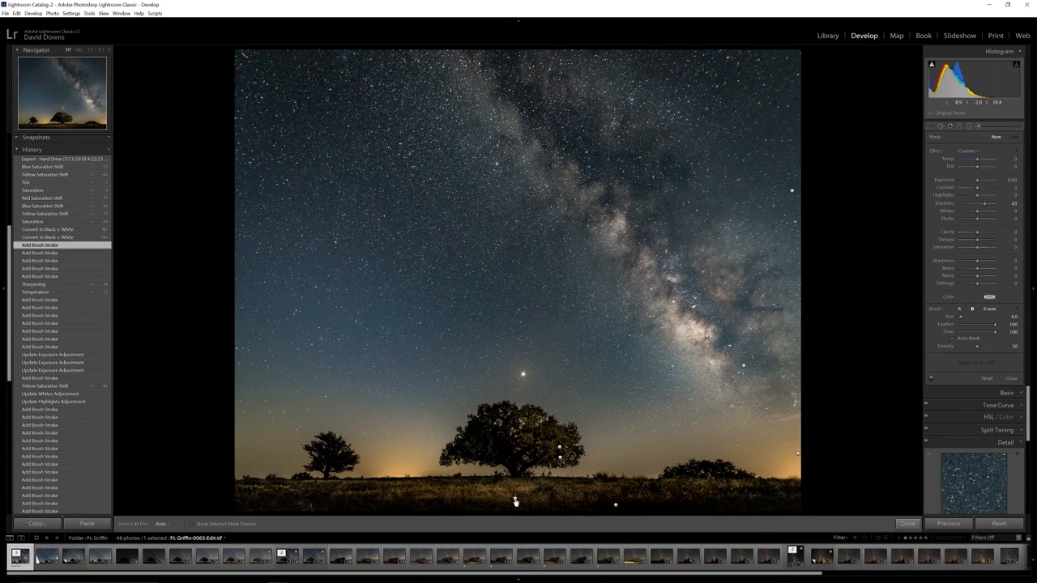
click(616, 506)
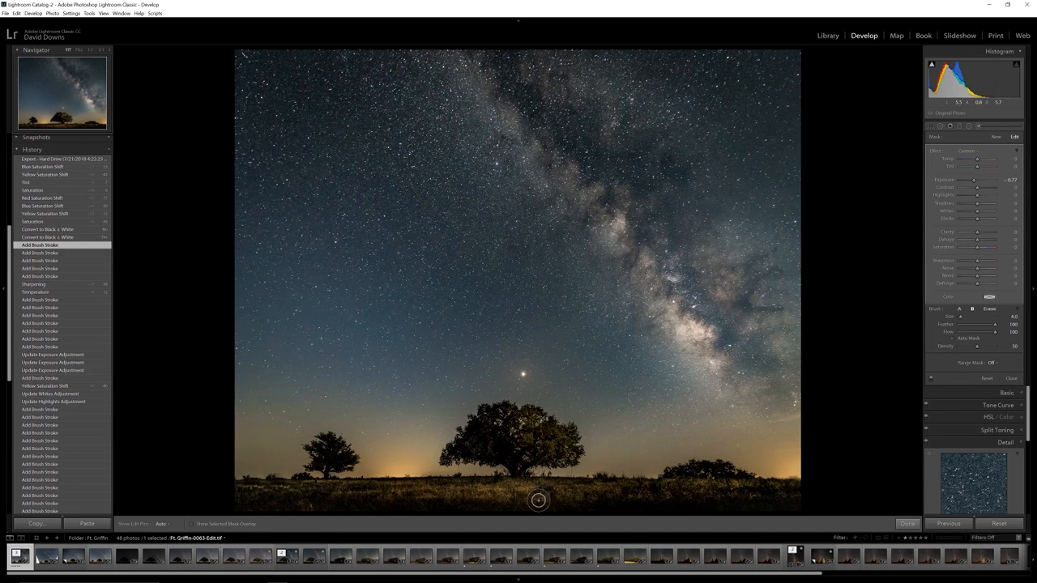
click(514, 500)
key(o)
click(797, 456)
mouse_move(797, 454)
click(793, 193)
key(o)
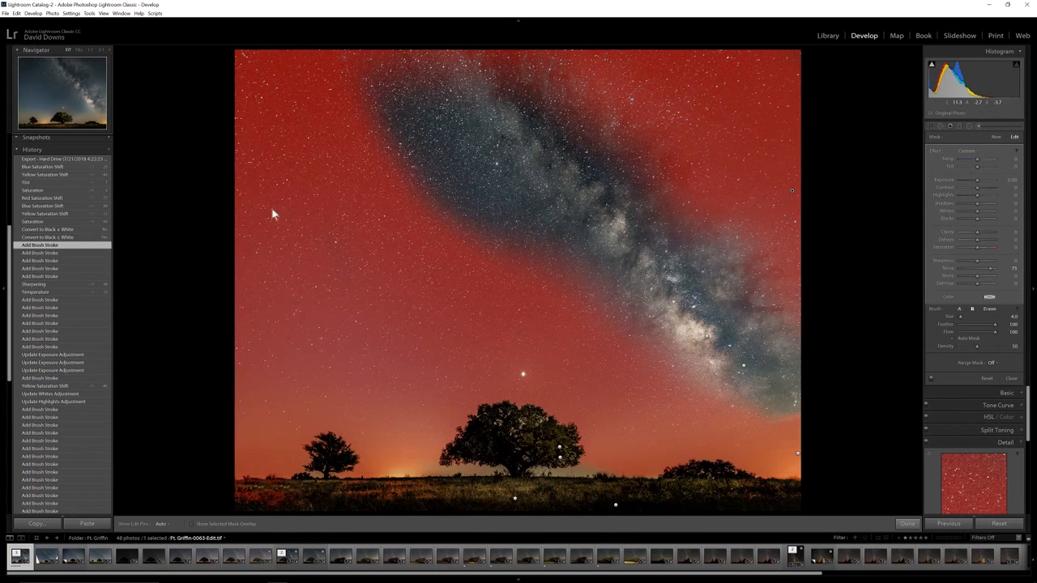
key(o)
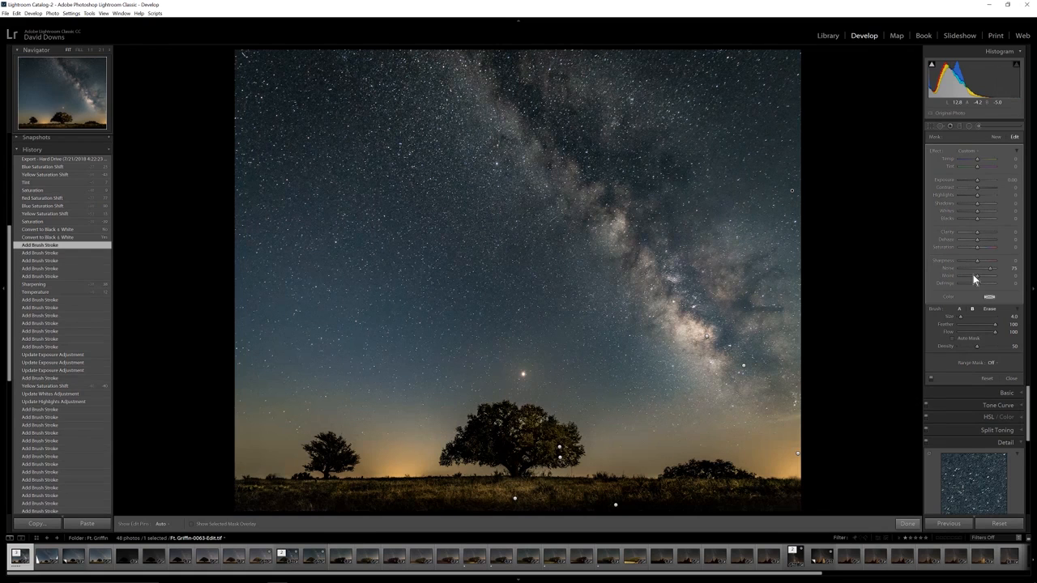
Compare the two Convert to Black & White history states, close the Adjustment Brush, and examine the colour treatment in Basic
click(39, 237)
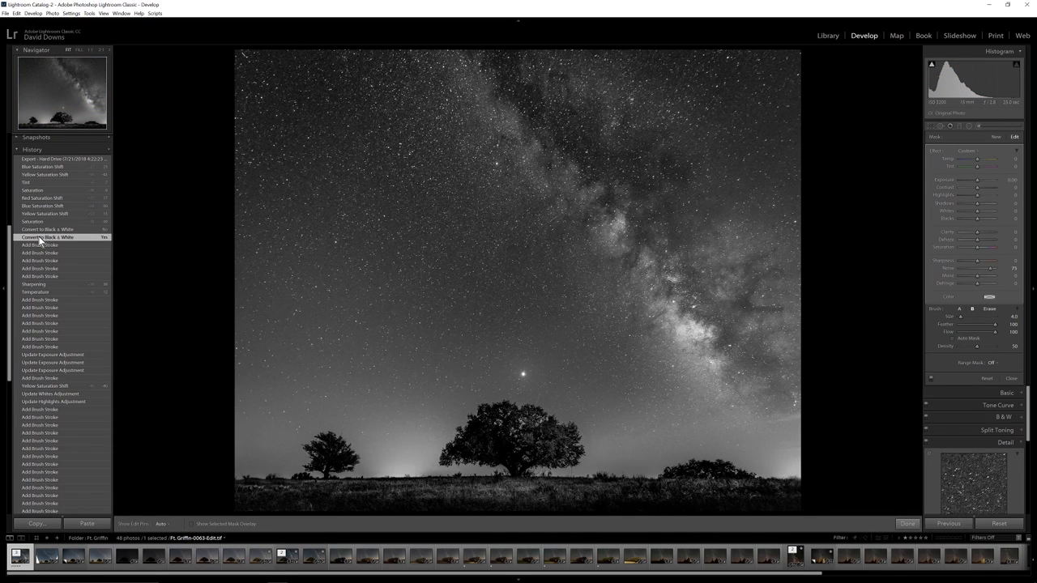
click(46, 230)
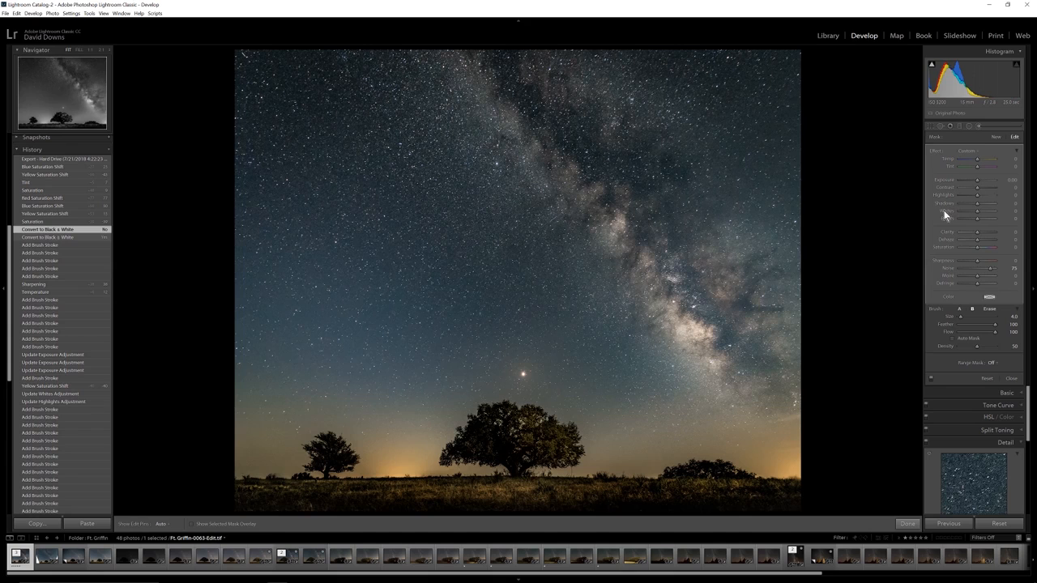
click(979, 126)
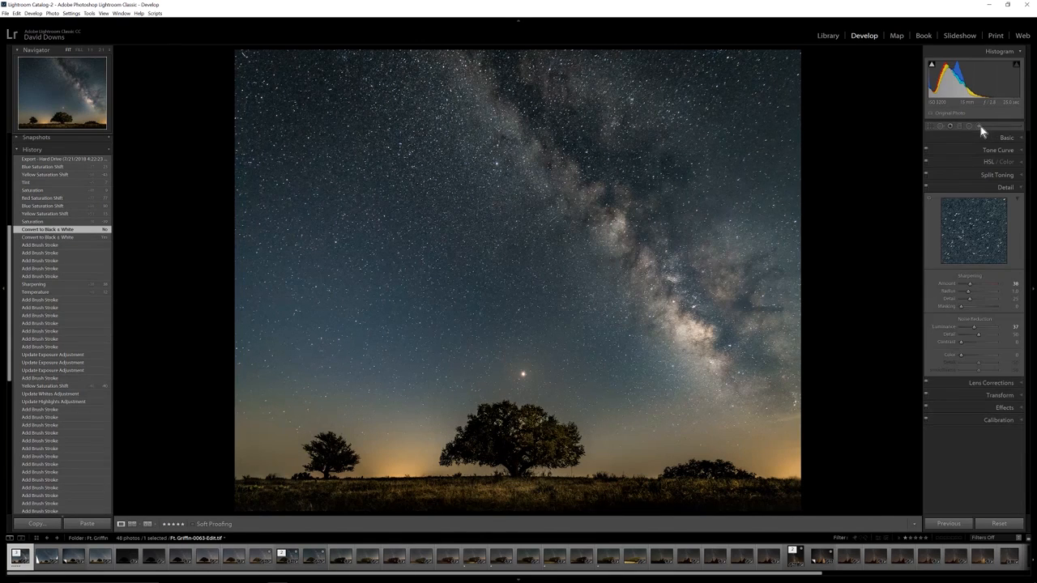
click(983, 137)
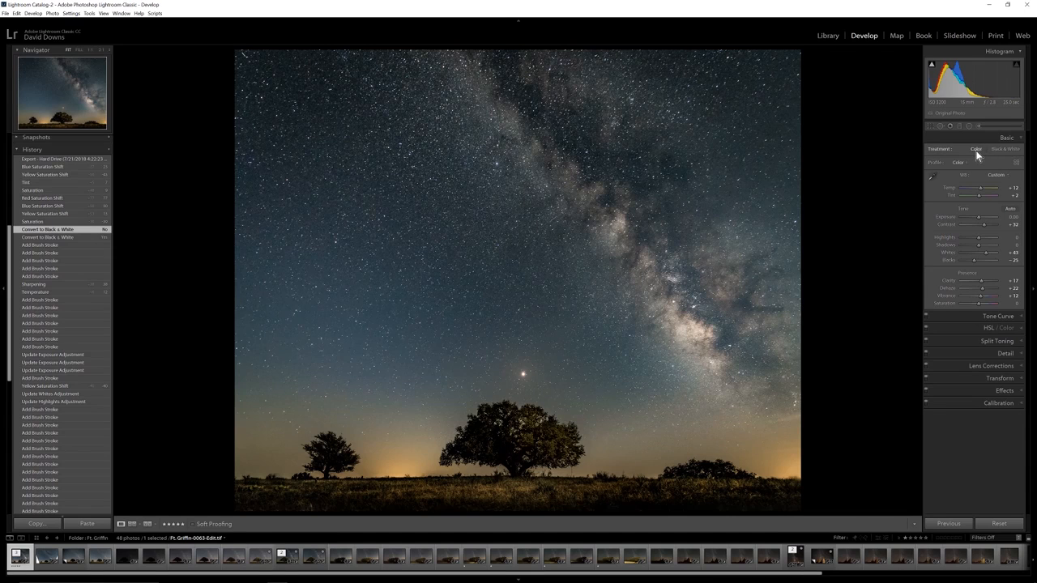
scroll(37, 202, up, 5)
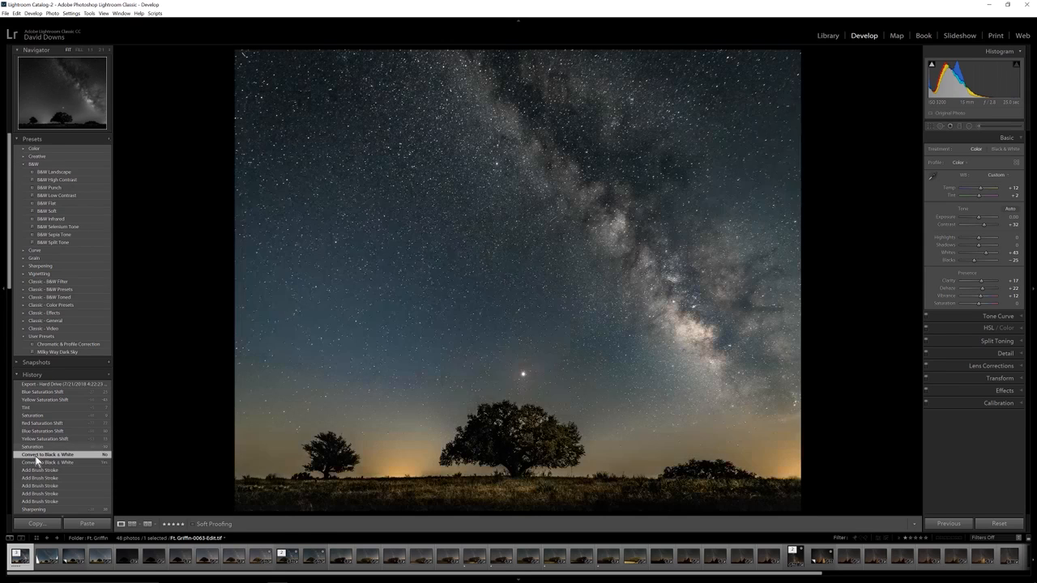
click(37, 455)
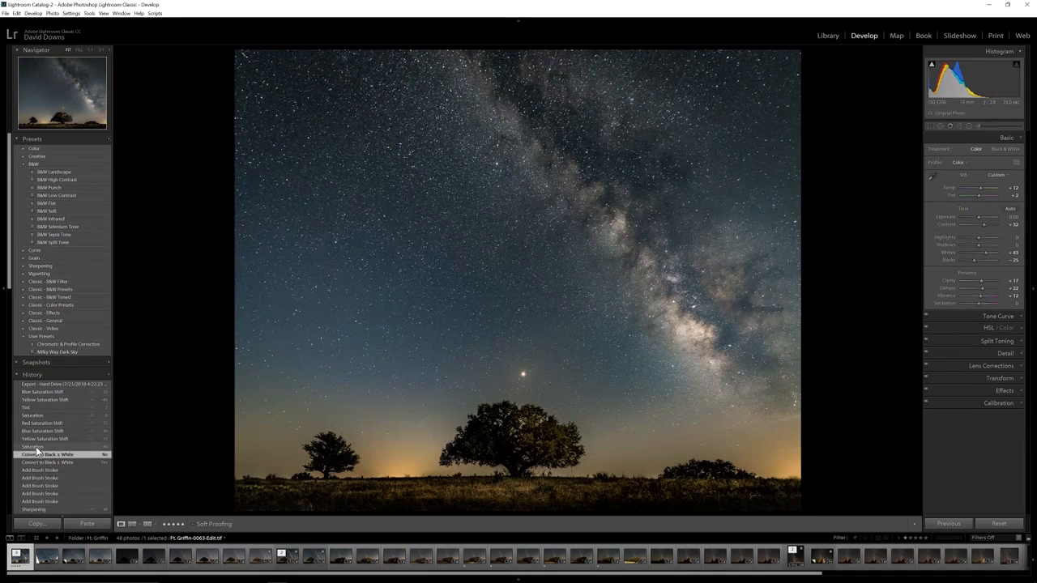
Step through the history from the reduced Saturation state over the Yellow, Blue and Red Saturation Shifts to the following Saturation state, examining the HSL saturation settings
click(36, 446)
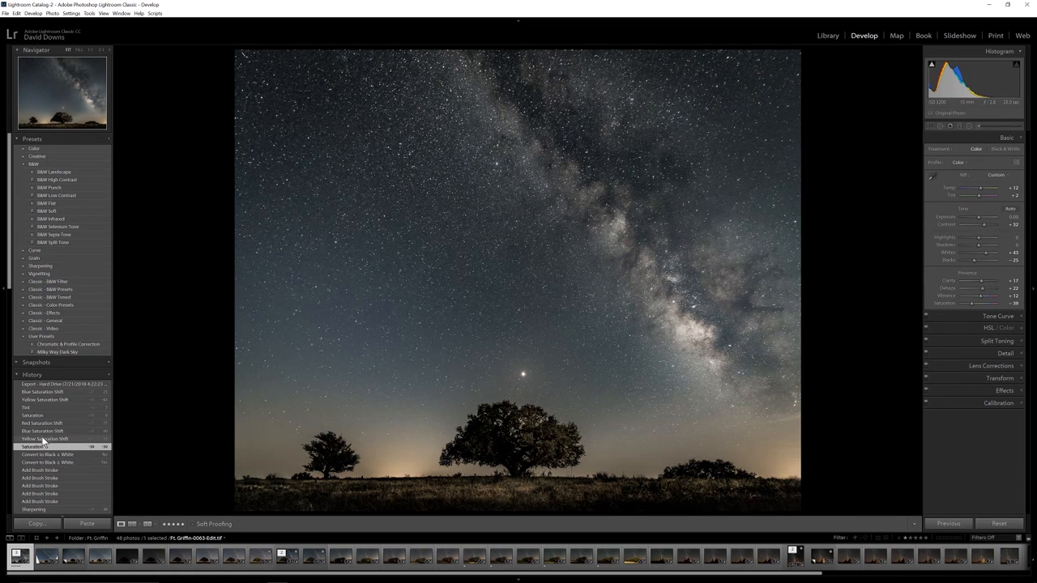
click(43, 439)
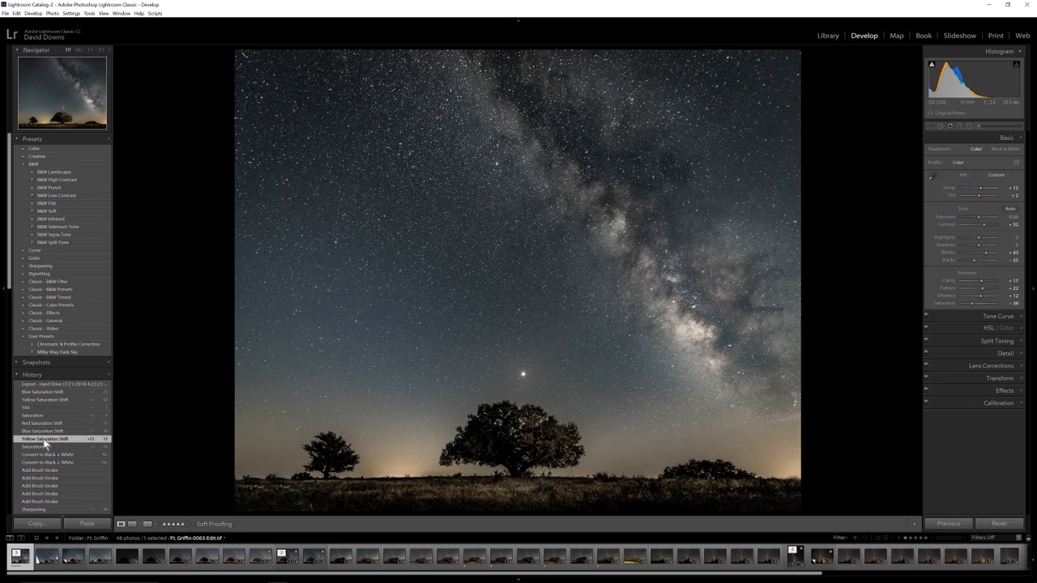
click(967, 329)
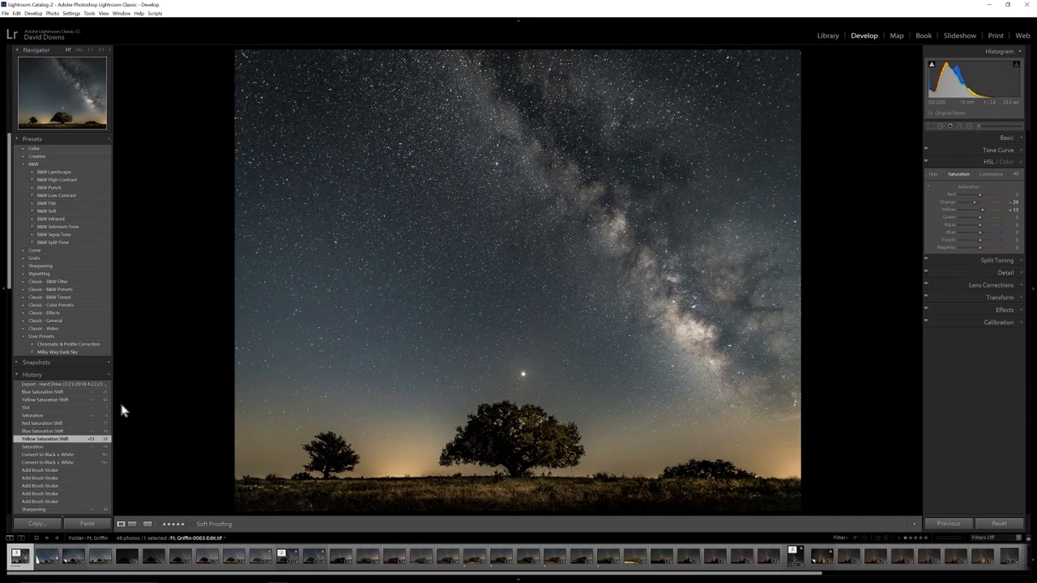
click(49, 431)
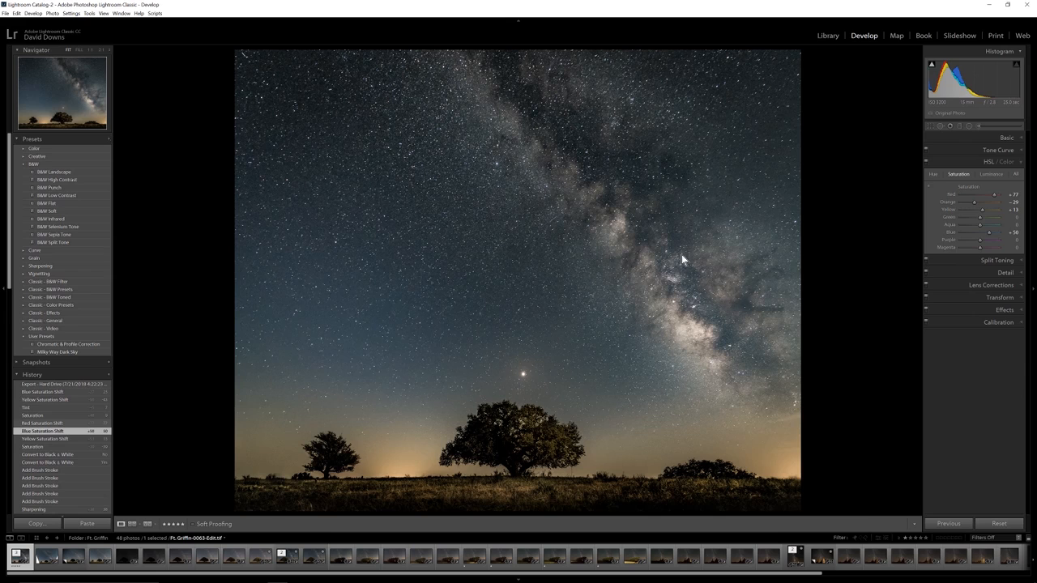
click(33, 420)
click(33, 416)
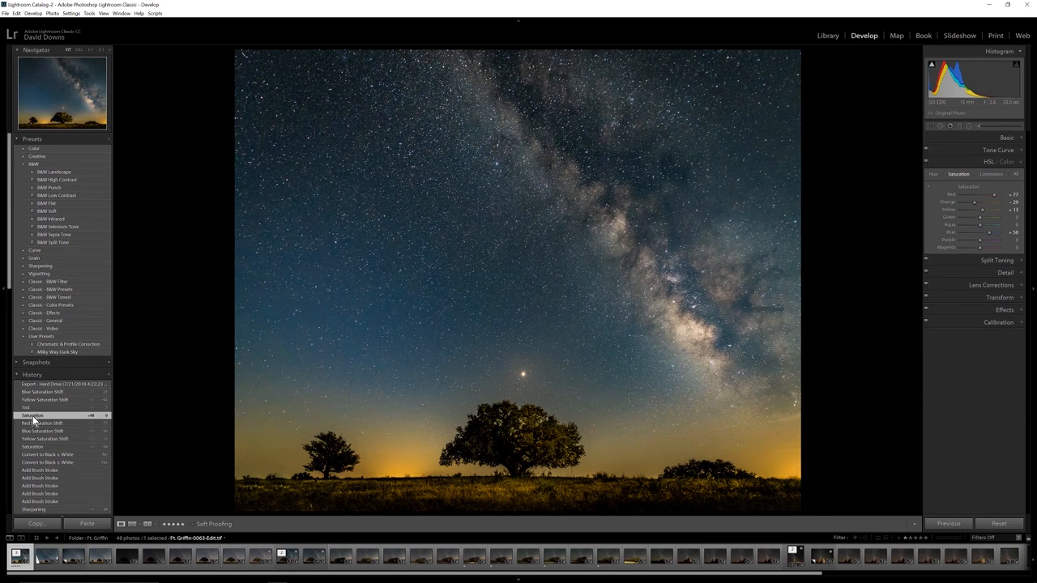
Show the Tint state with its Basic settings, and step through the final Yellow and Blue Saturation Shifts to the Export state
click(43, 411)
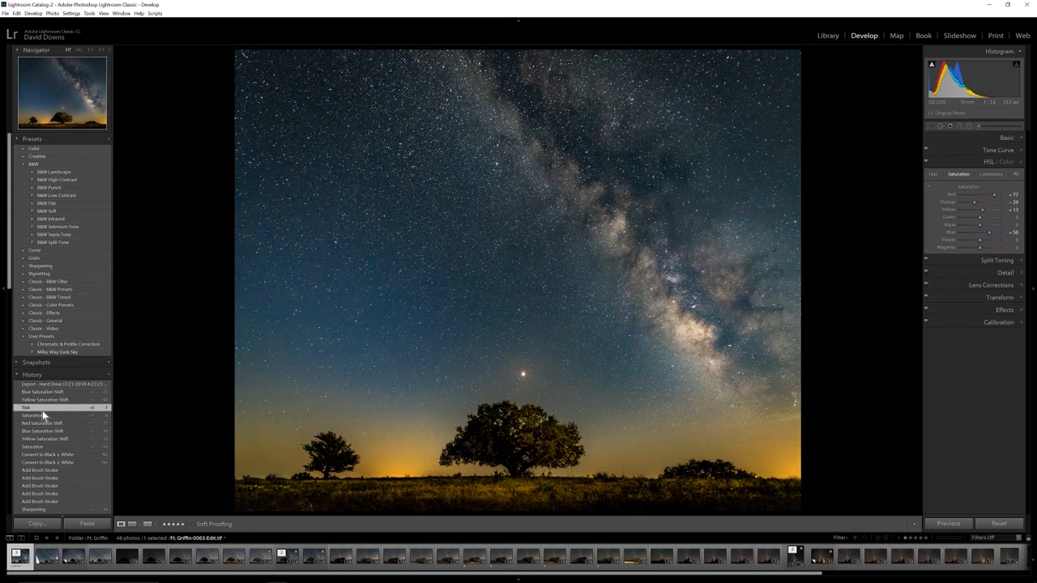
click(978, 139)
click(977, 139)
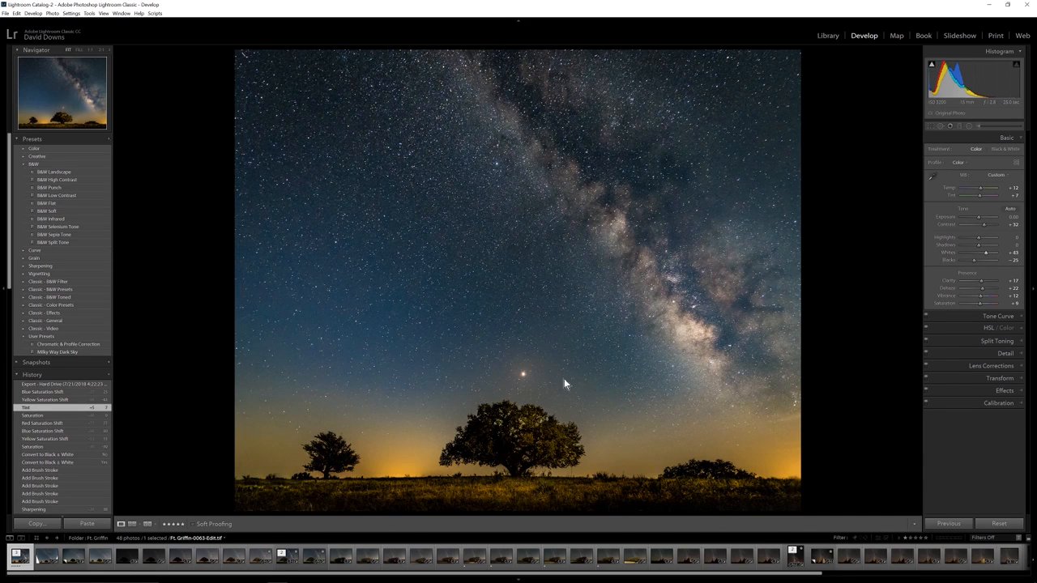
click(53, 401)
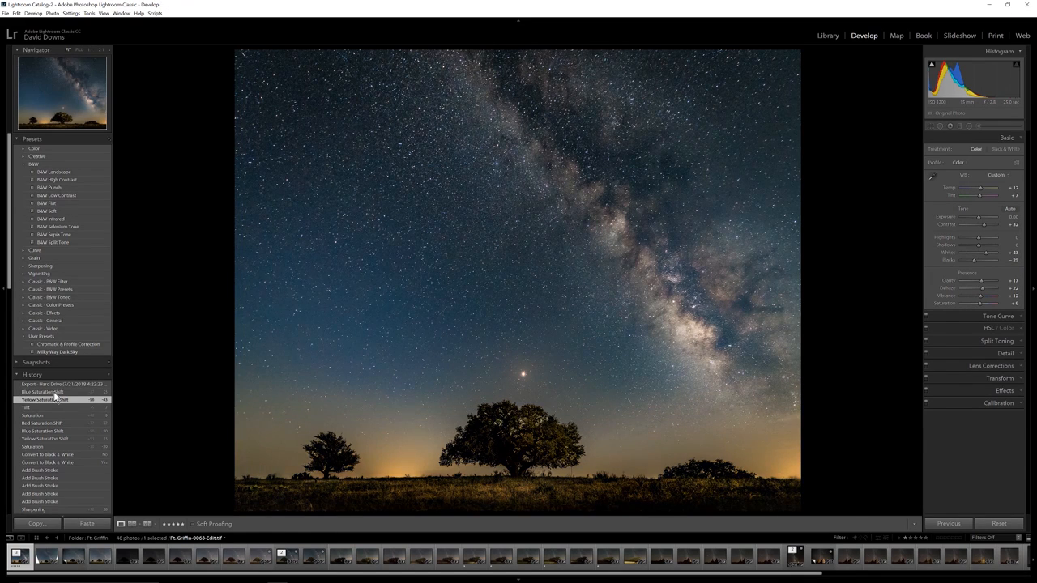
click(54, 391)
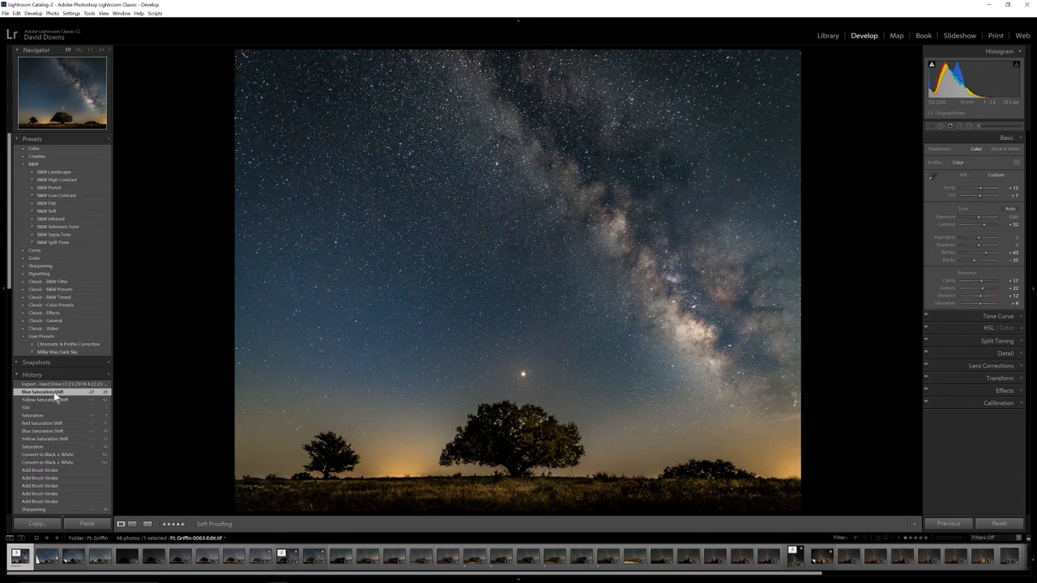
click(55, 385)
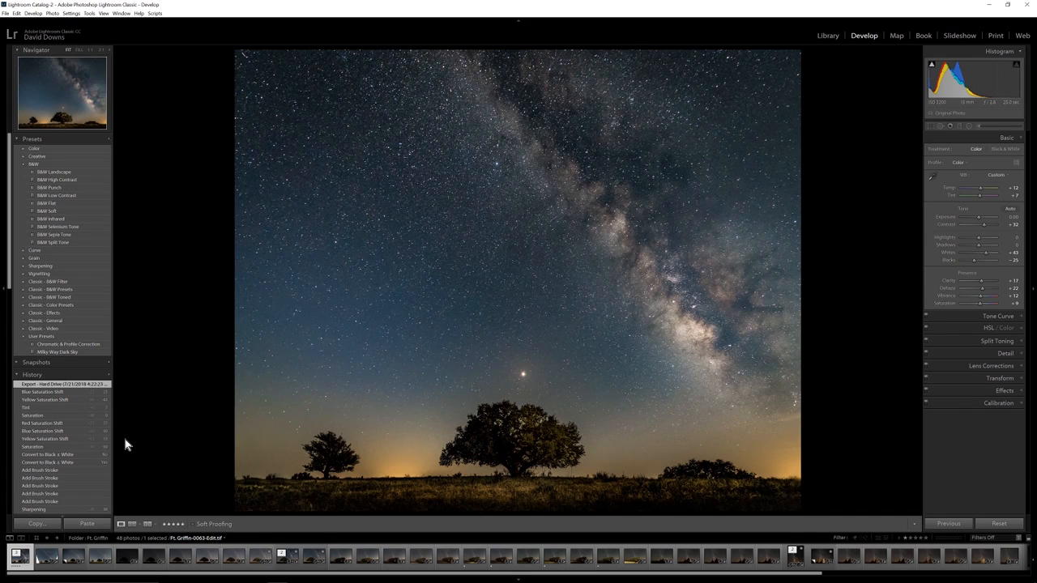
Compare the desaturated Saturation history state with the final Blue Saturation Shift and return to the Export state
click(44, 448)
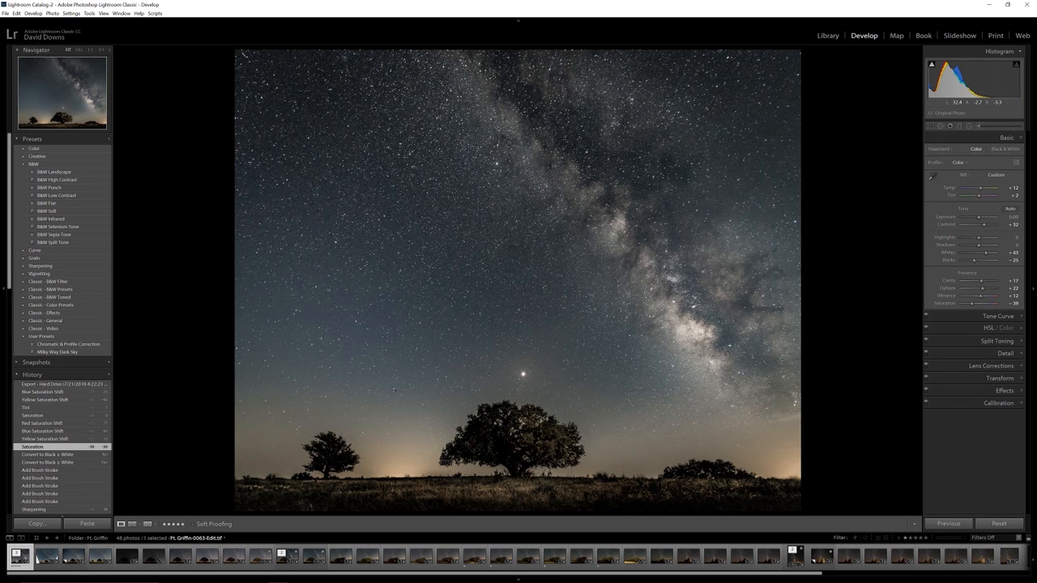
click(48, 391)
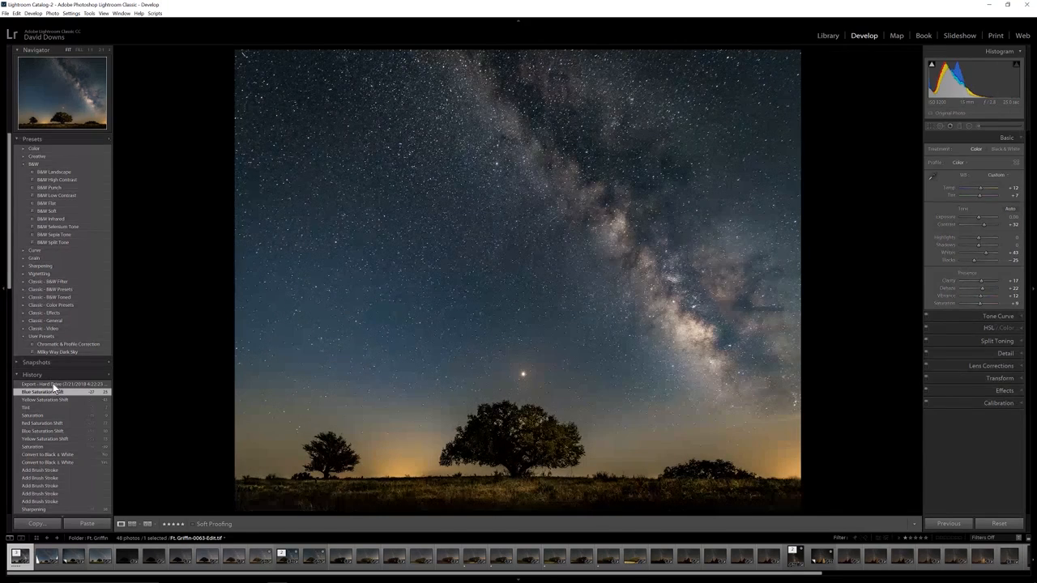
click(53, 385)
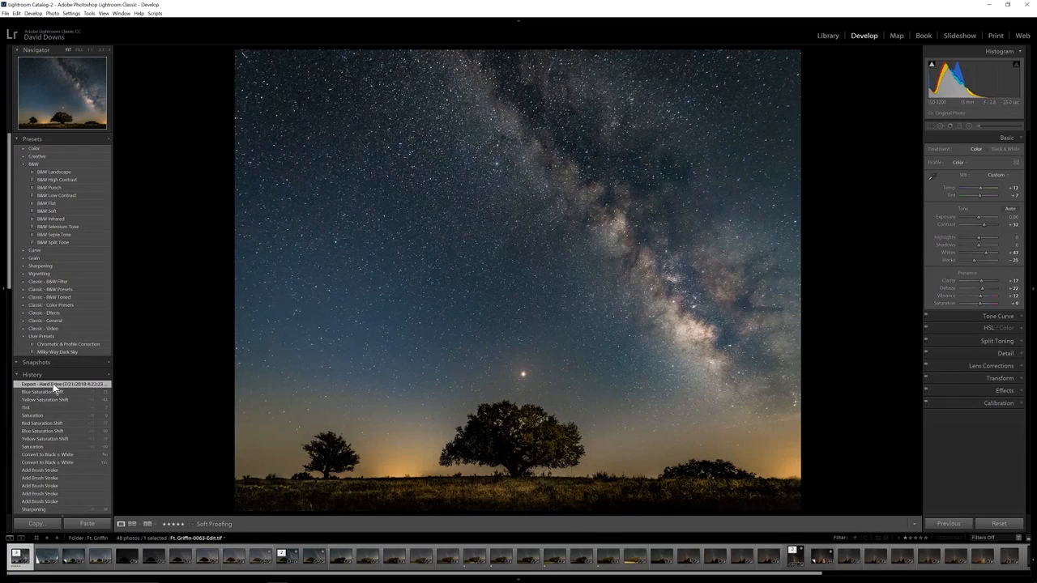